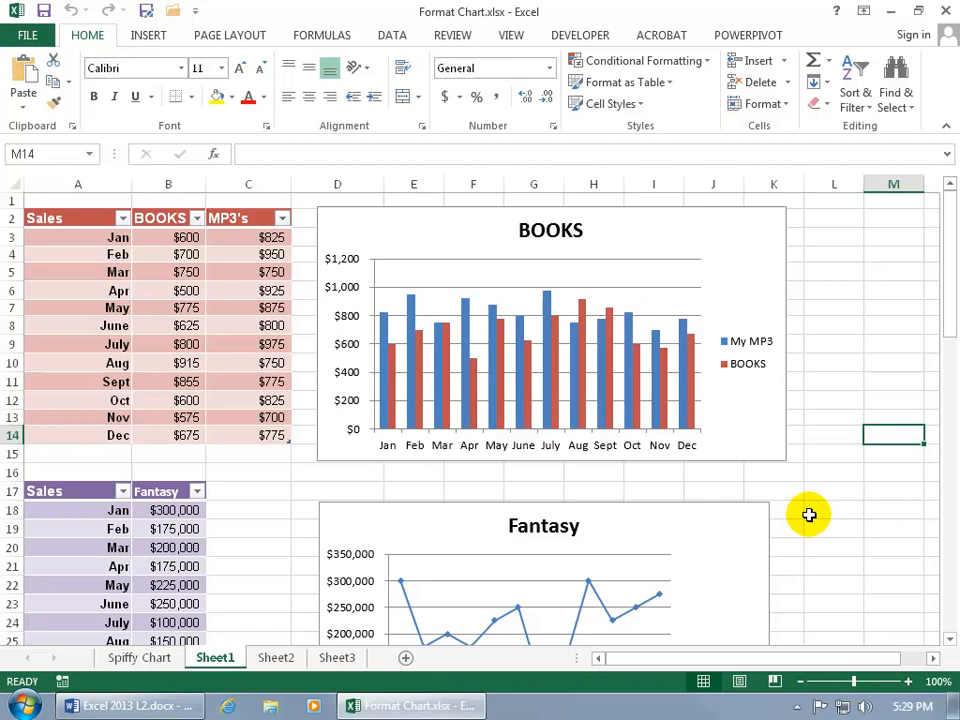
Apply the last style in the chart styles gallery, with shaded blue and red columns, to the BOOKS chart
{"action": "left_click", "coordinate": [750, 422]}
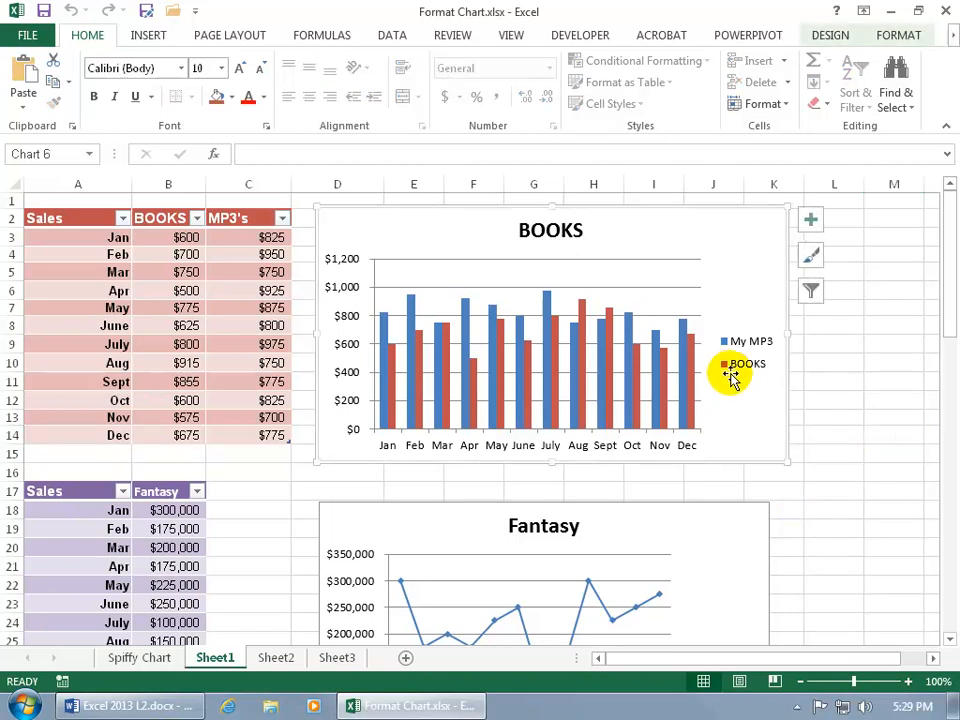
{"action": "left_click", "coordinate": [811, 258]}
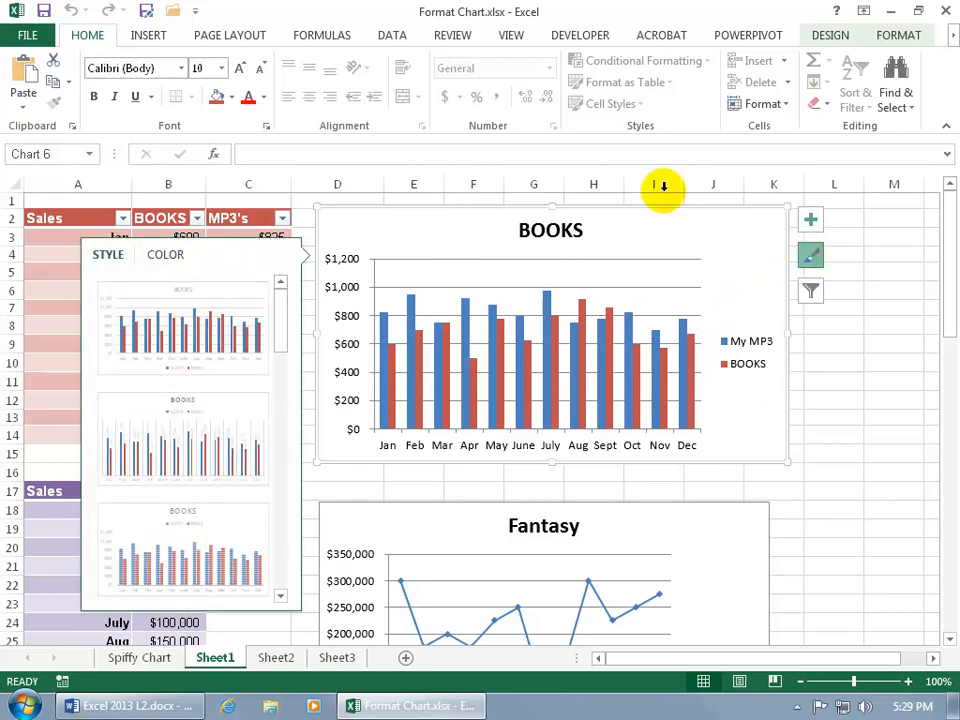
{"action": "left_click", "coordinate": [830, 37]}
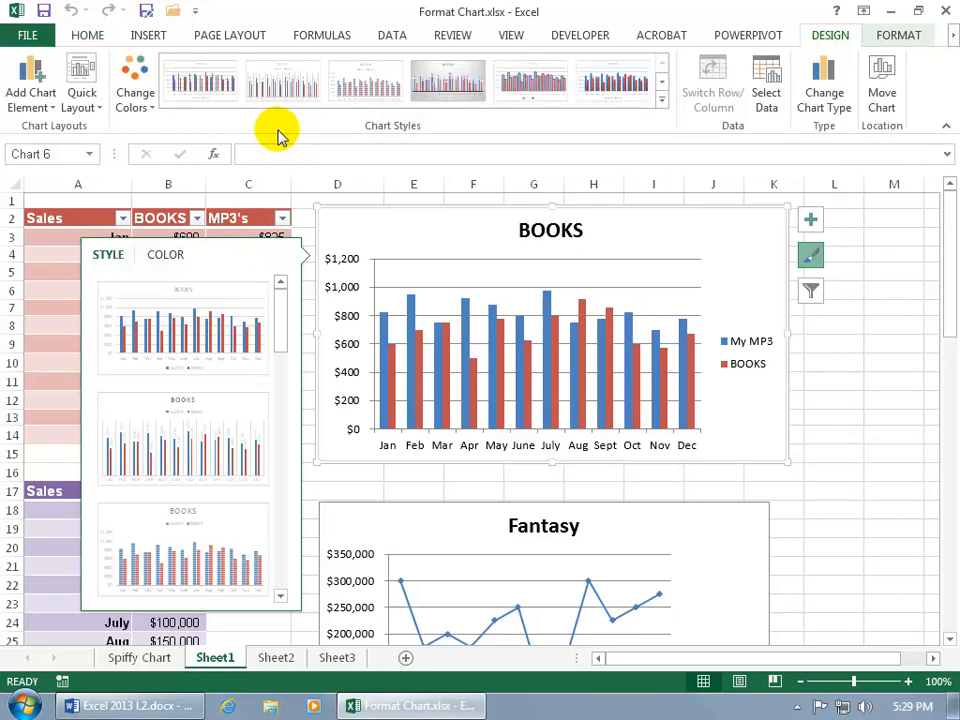
{"action": "left_click", "coordinate": [661, 100]}
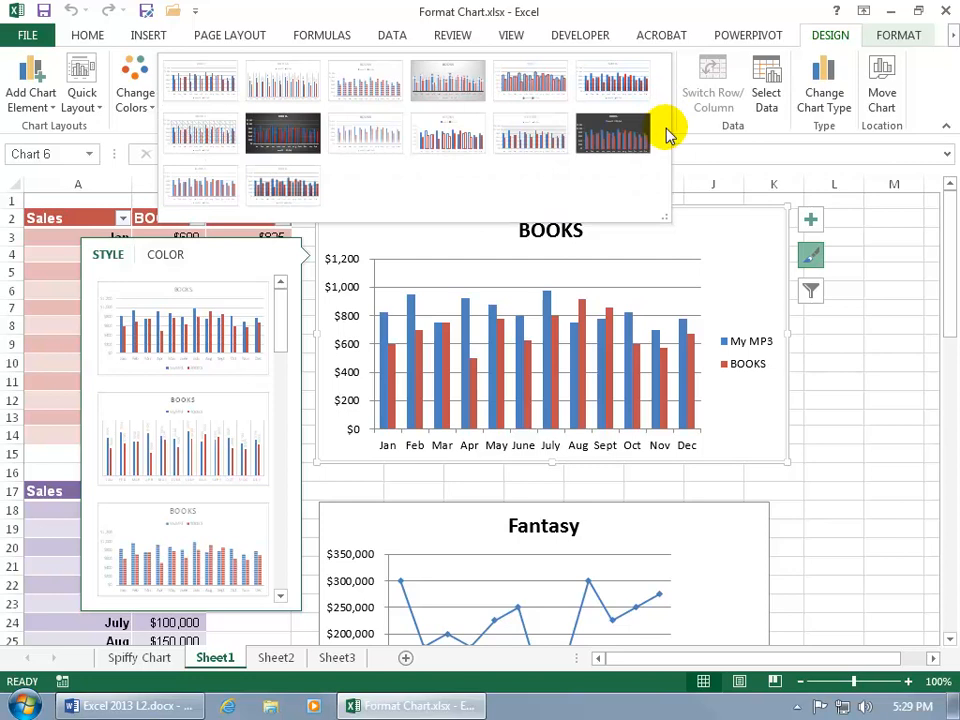
{"action": "left_click", "coordinate": [297, 190]}
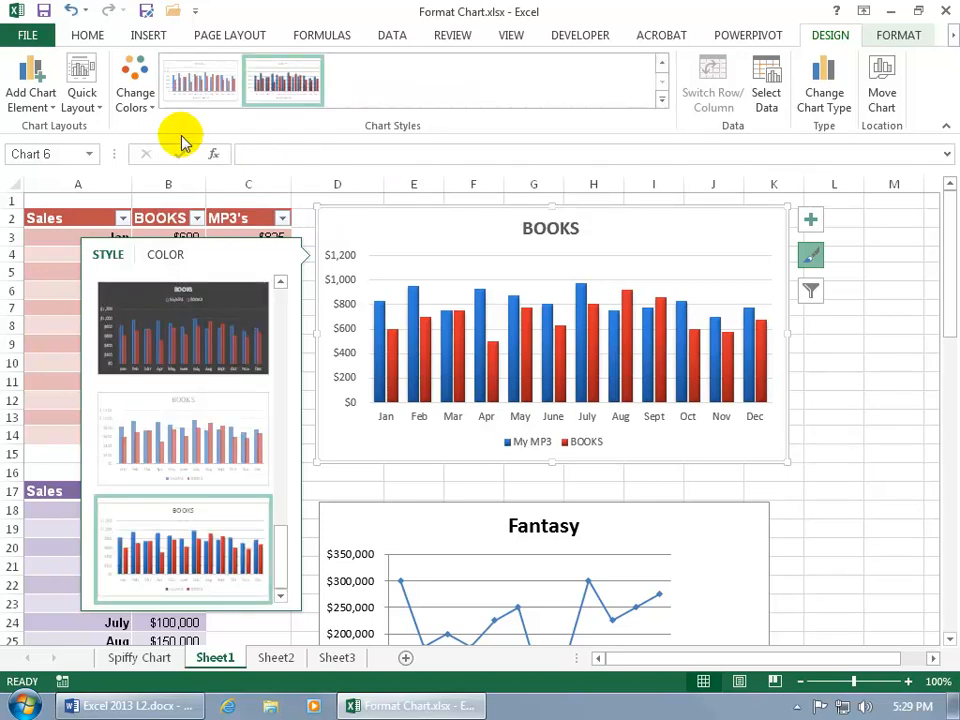
Look over the color palettes and quick layouts available for the BOOKS chart without applying any
{"action": "left_click", "coordinate": [170, 258]}
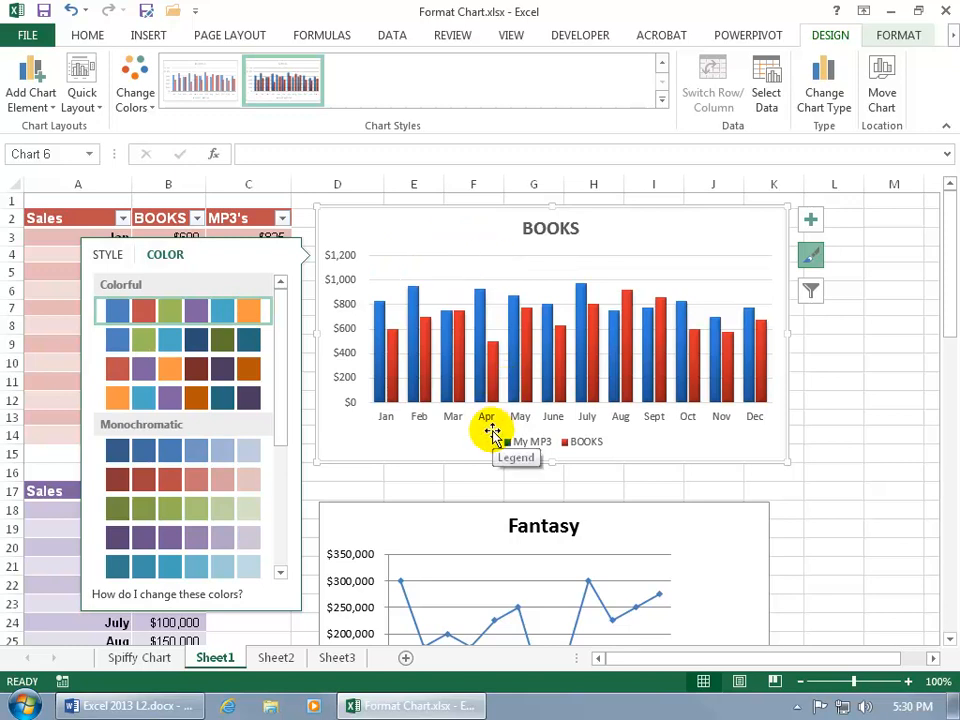
{"action": "left_click", "coordinate": [84, 102]}
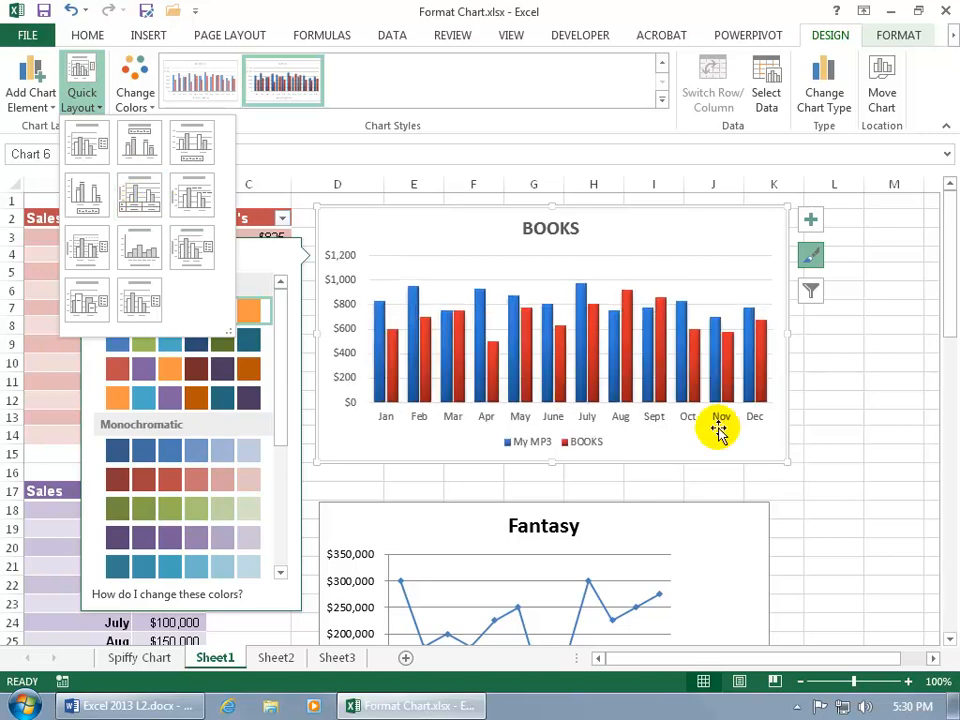
{"action": "left_click", "coordinate": [842, 455]}
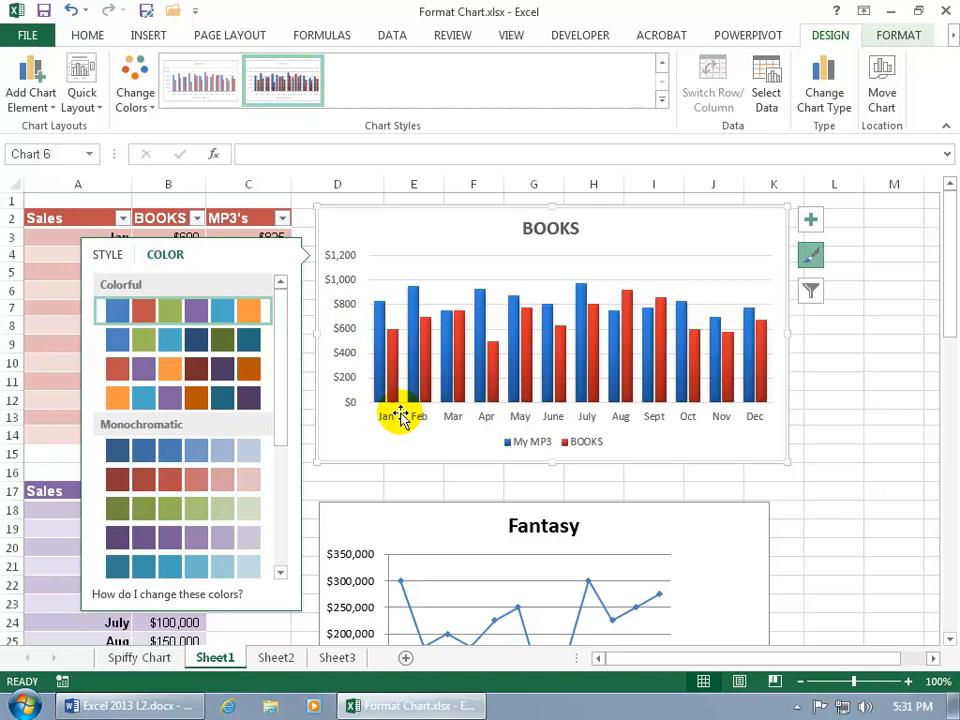
Select individual elements of the BOOKS chart one at a time, from the My MP3 columns to the legend
{"action": "left_click", "coordinate": [377, 370]}
{"action": "left_click", "coordinate": [377, 372]}
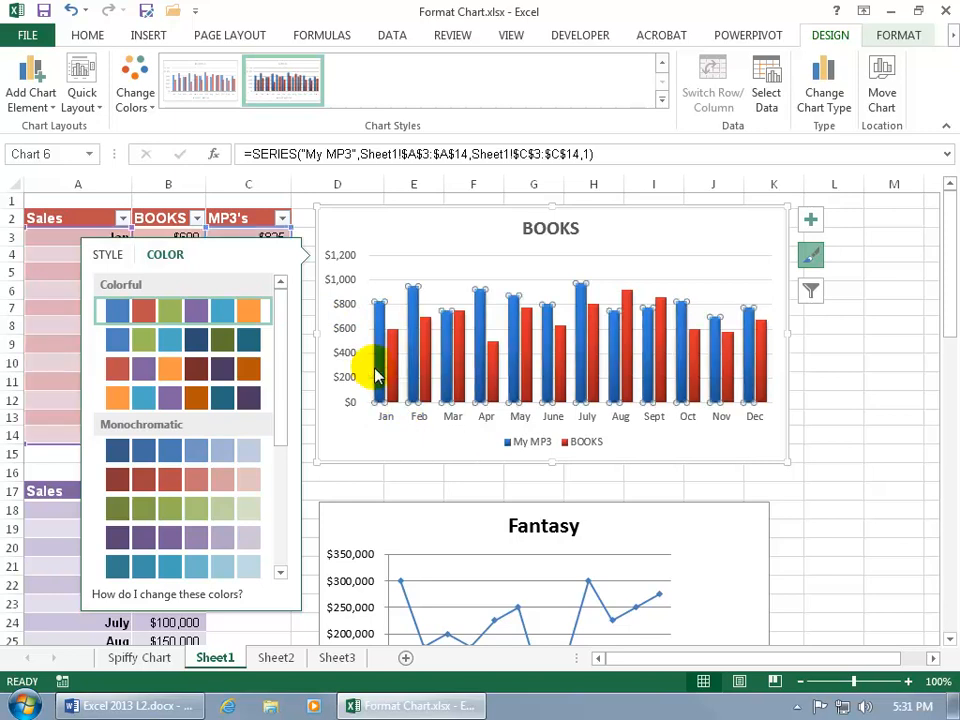
{"action": "left_click", "coordinate": [460, 345]}
{"action": "left_click", "coordinate": [500, 268]}
{"action": "left_click", "coordinate": [550, 443]}
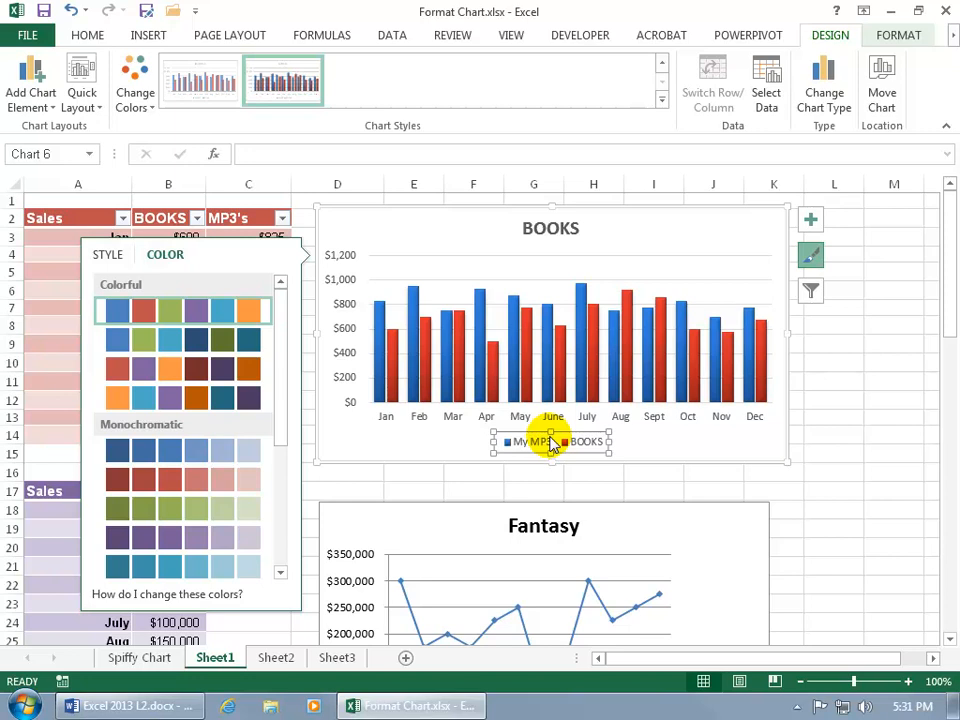
Open the BOOKS chart's legend formatting options and compare them with those of the chart title and vertical axis
{"action": "double_click", "coordinate": [545, 442]}
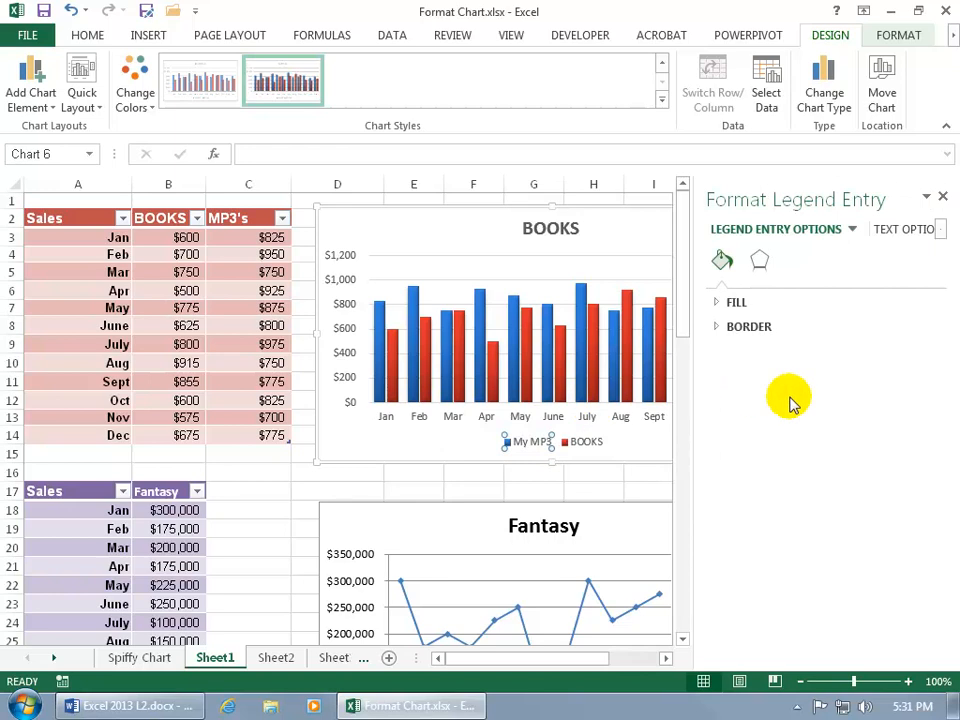
{"action": "left_click", "coordinate": [942, 196]}
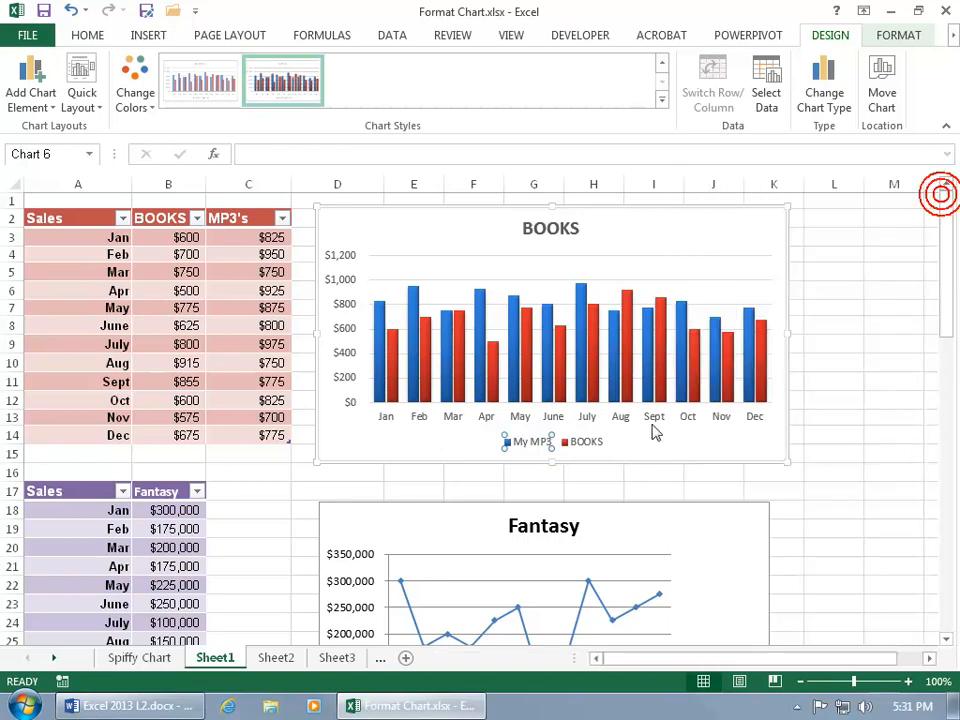
{"action": "right_click", "coordinate": [563, 439]}
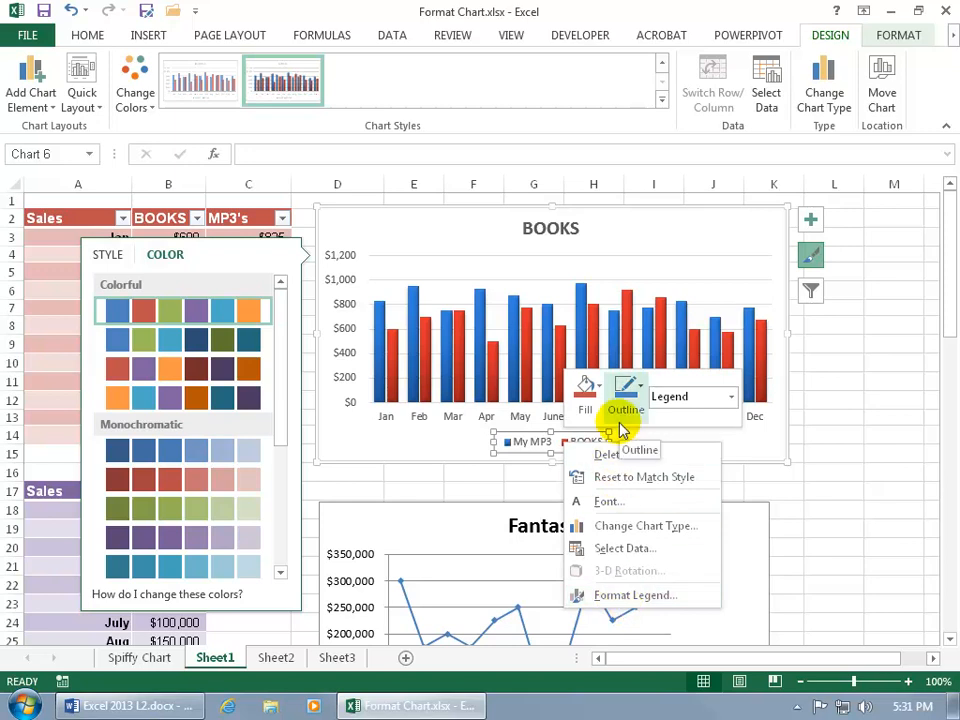
{"action": "left_click", "coordinate": [635, 596]}
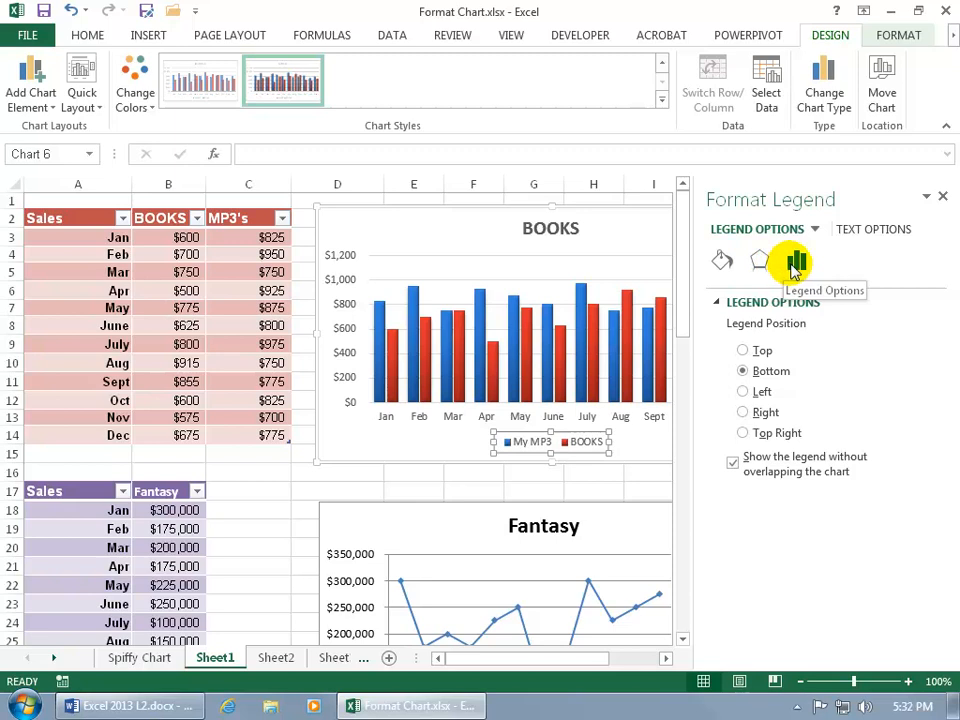
{"action": "left_click", "coordinate": [547, 228]}
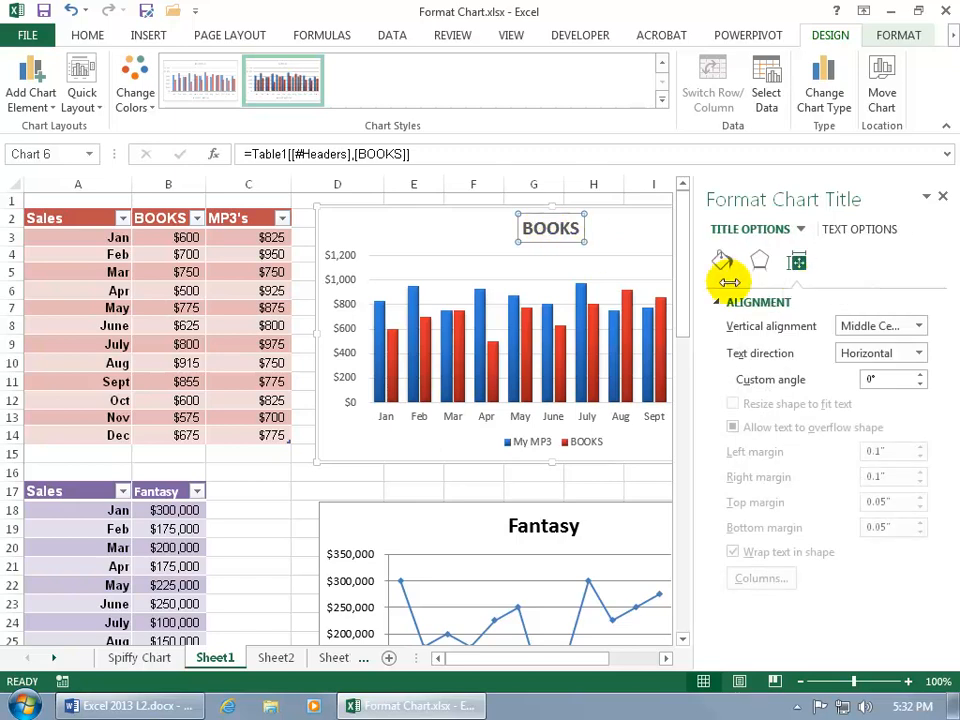
{"action": "left_click", "coordinate": [341, 328]}
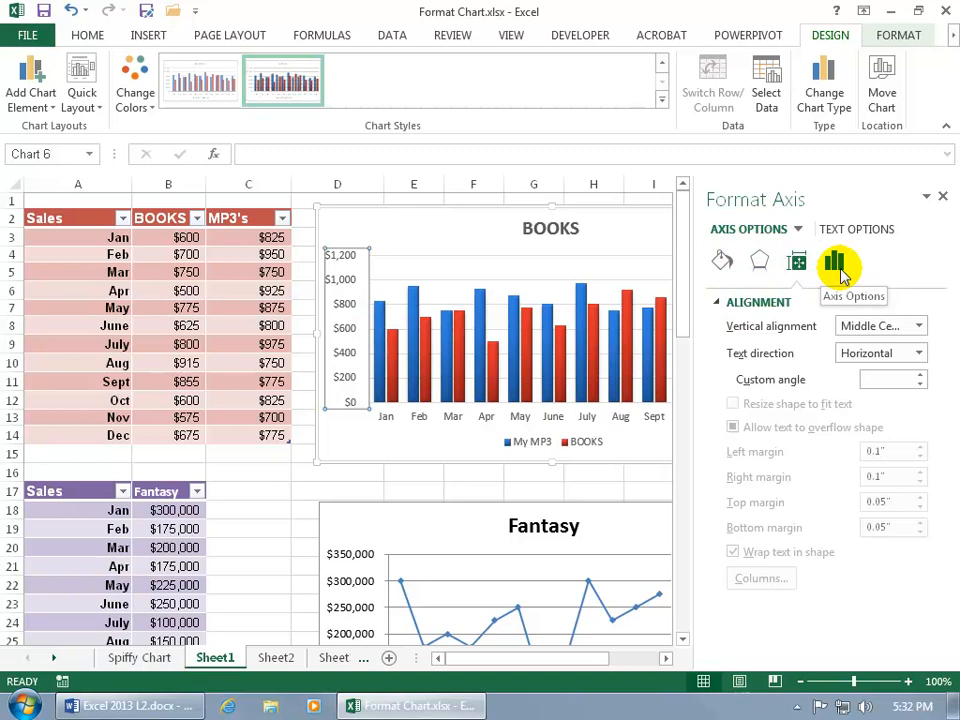
Give the BOOKS chart title a solid purple fill with 77% transparency
{"action": "left_click", "coordinate": [553, 233]}
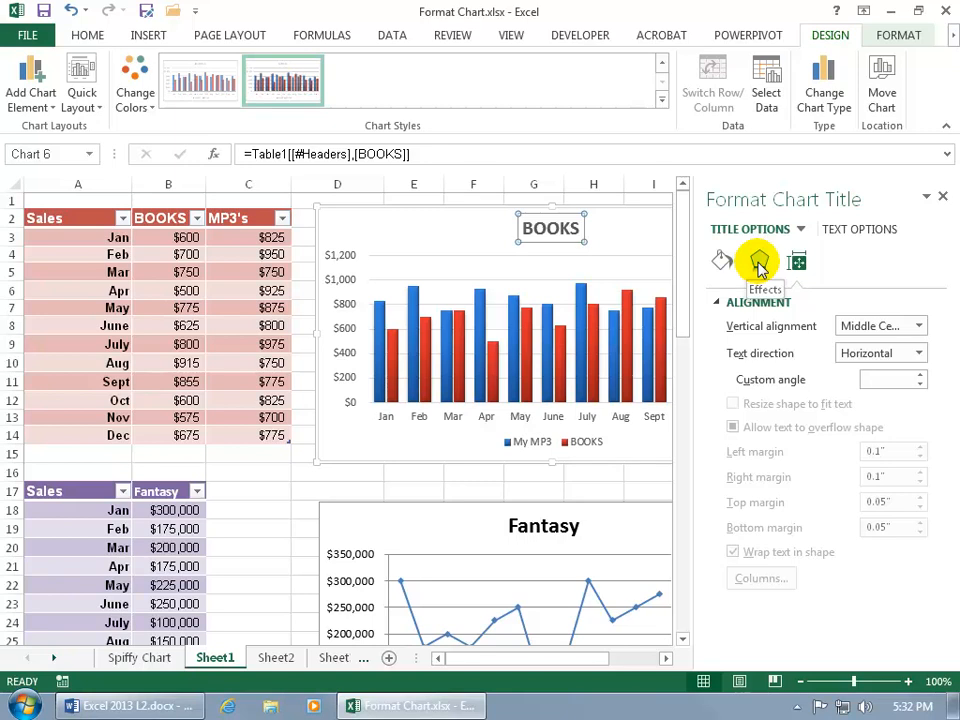
{"action": "left_click", "coordinate": [724, 264]}
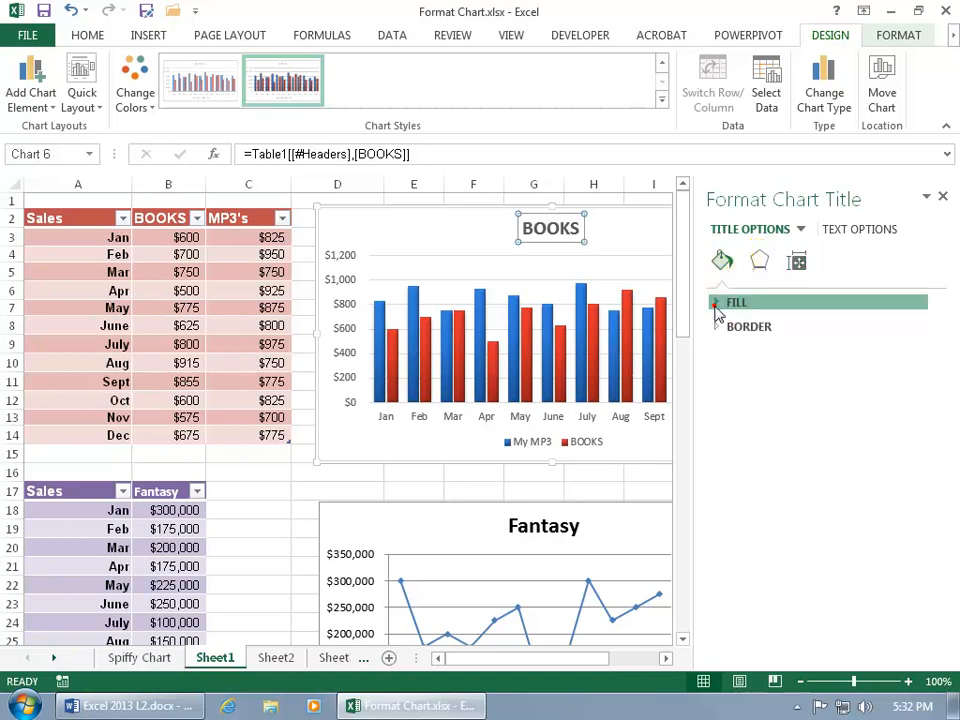
{"action": "left_click", "coordinate": [716, 303]}
{"action": "left_click", "coordinate": [734, 351]}
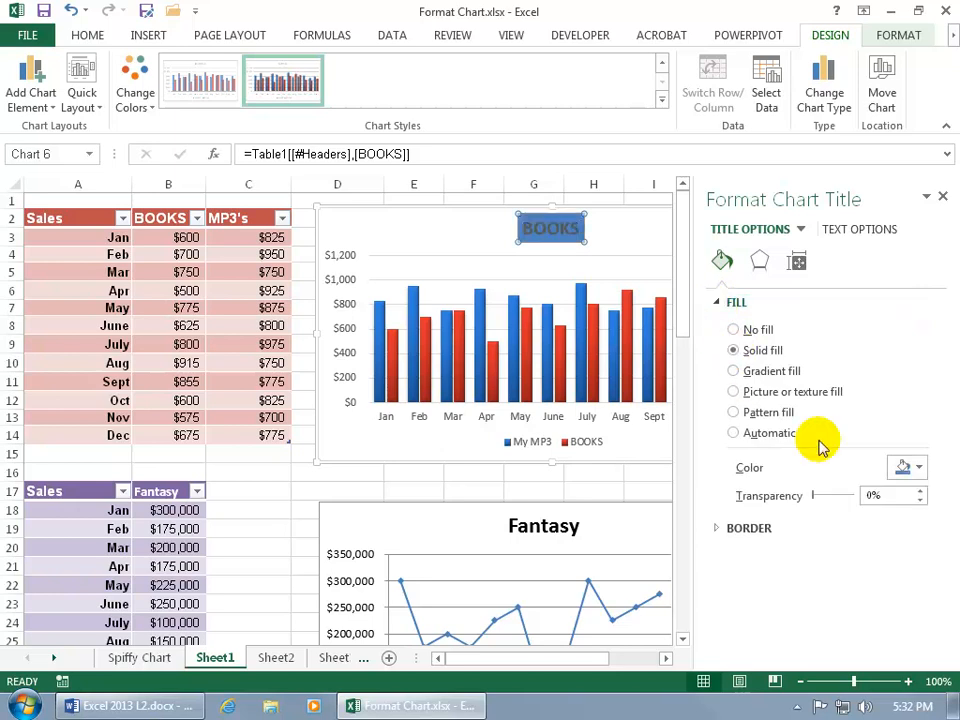
{"action": "left_click", "coordinate": [904, 467]}
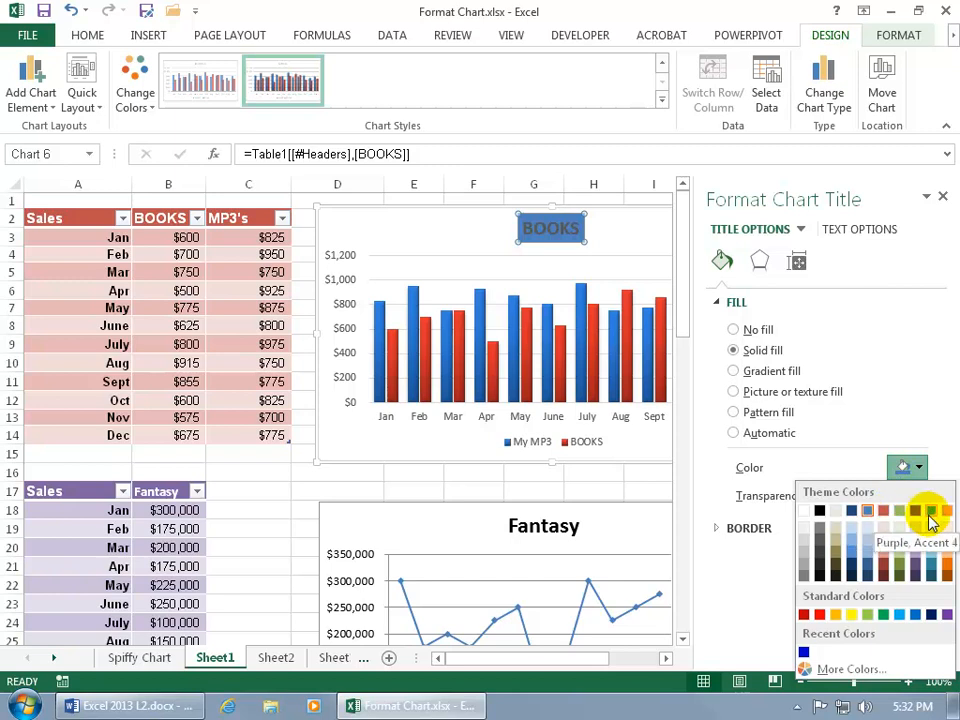
{"action": "left_click", "coordinate": [898, 560]}
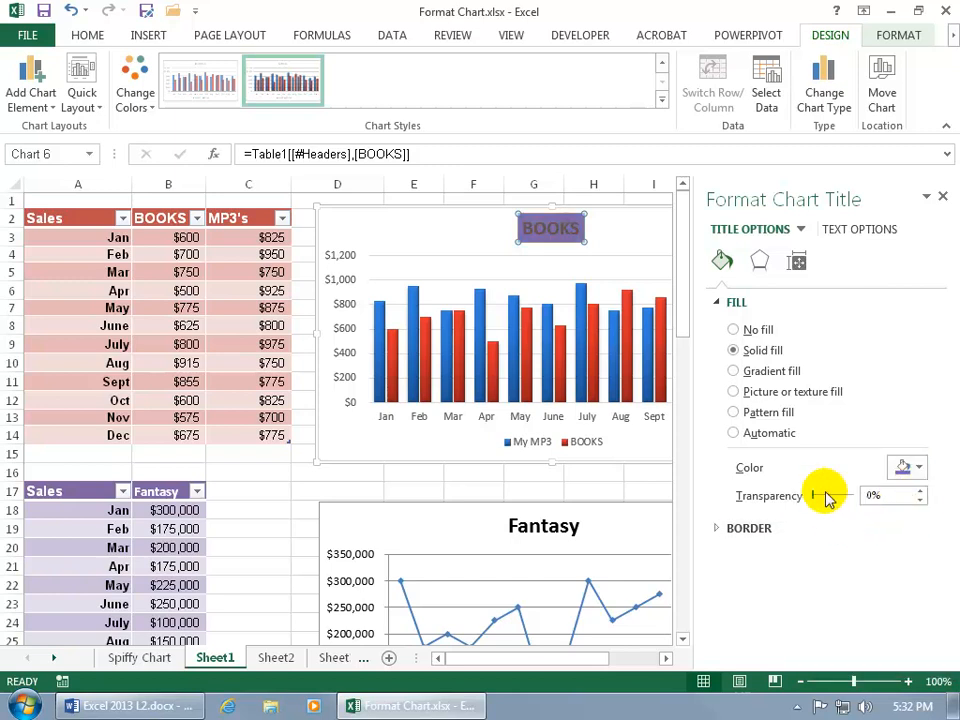
{"action": "left_click_drag", "start_coordinate": [813, 496], "coordinate": [845, 500]}
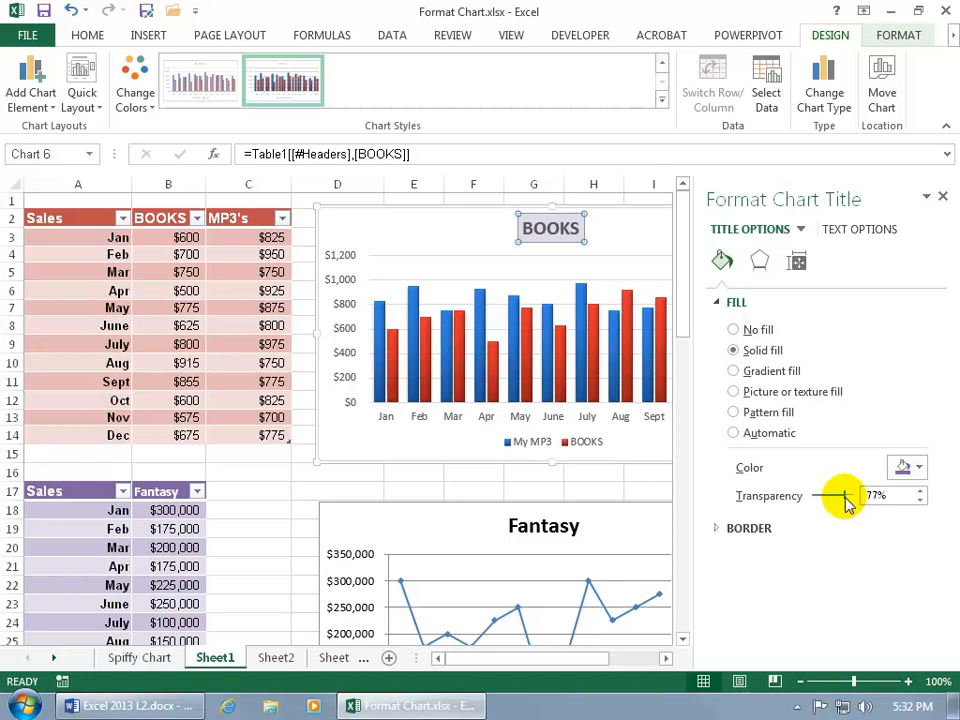
Try a solid red line as the chart title's border and return the border to Automatic
{"action": "left_click", "coordinate": [716, 528]}
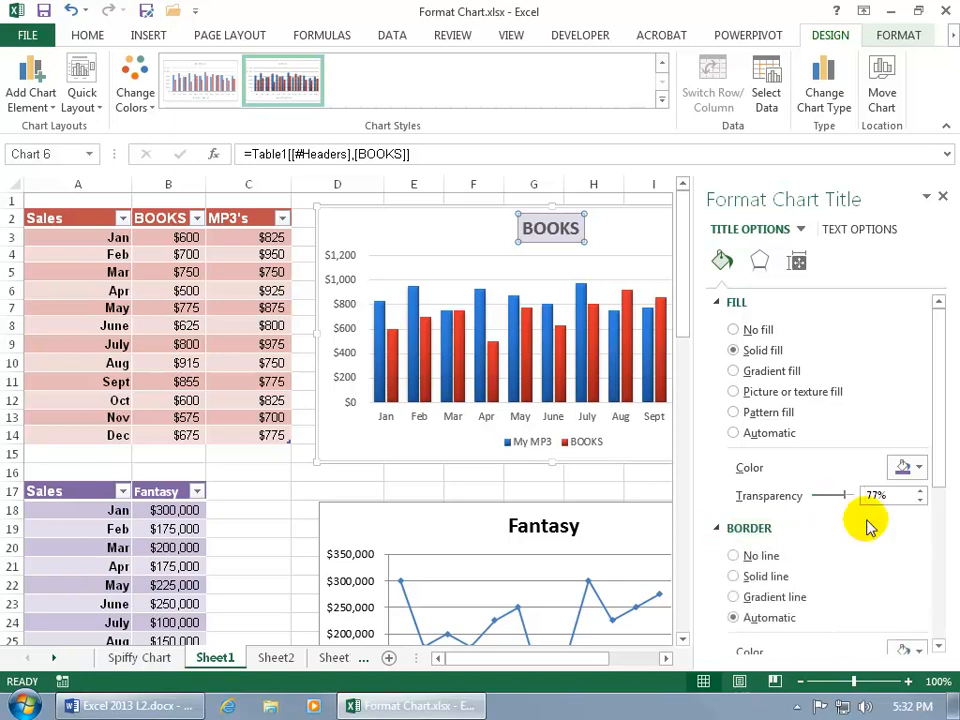
{"action": "left_click", "coordinate": [940, 466]}
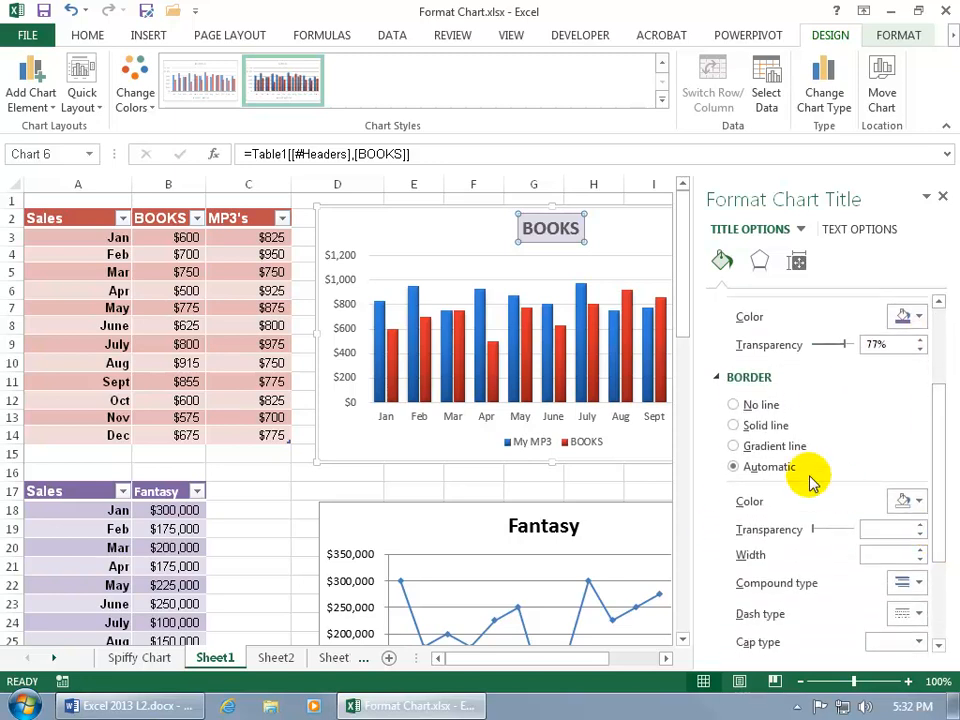
{"action": "left_click", "coordinate": [750, 426]}
{"action": "left_click", "coordinate": [908, 502]}
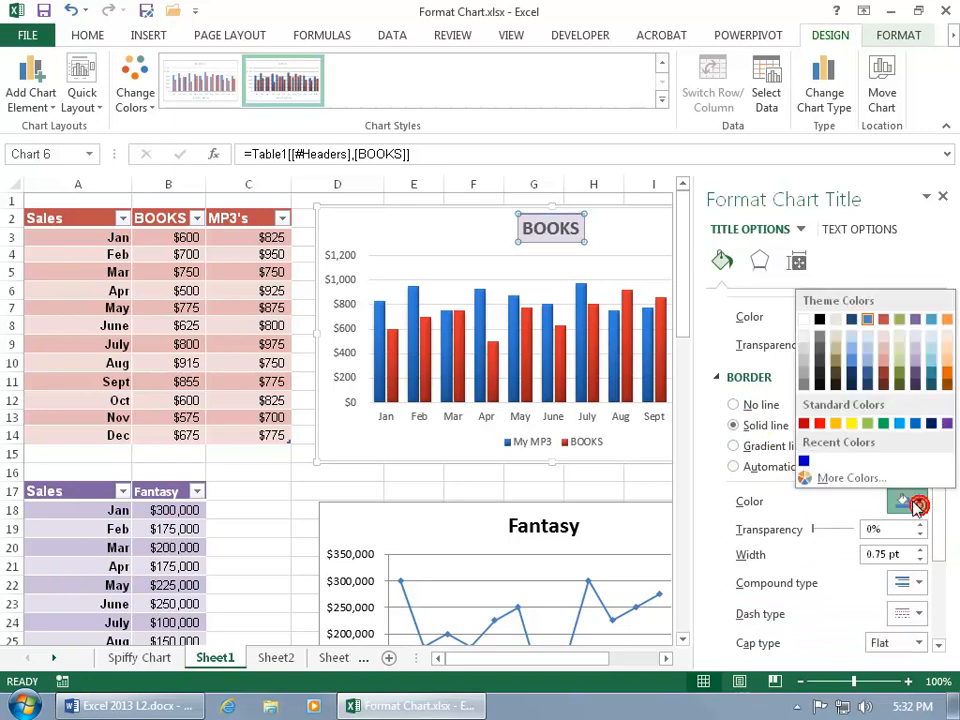
{"action": "left_click", "coordinate": [820, 426]}
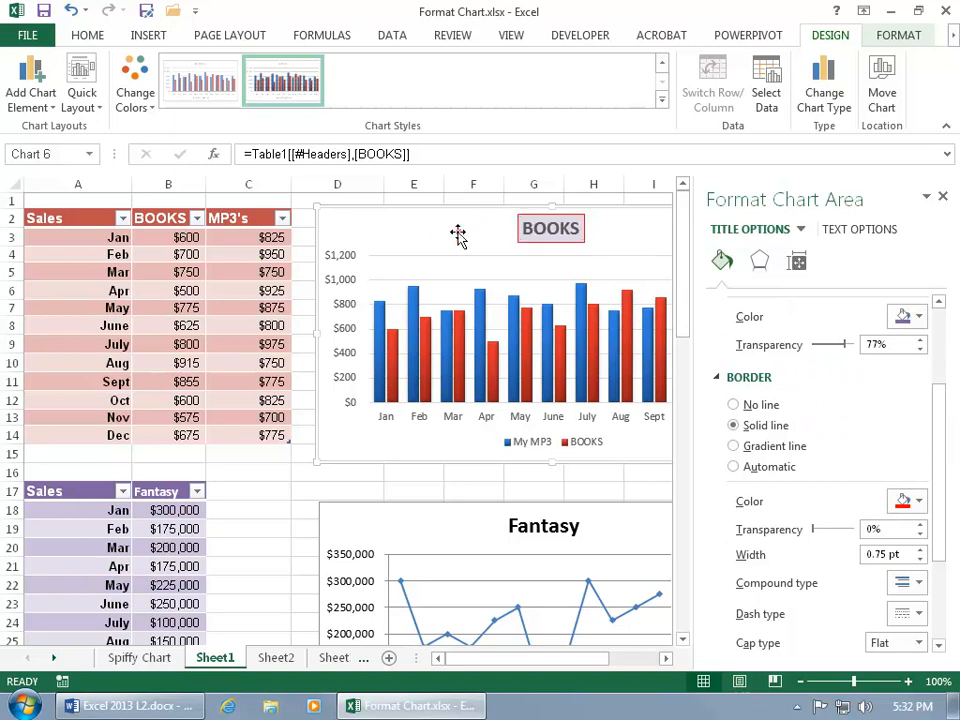
{"action": "left_click", "coordinate": [528, 250]}
{"action": "left_click", "coordinate": [532, 246]}
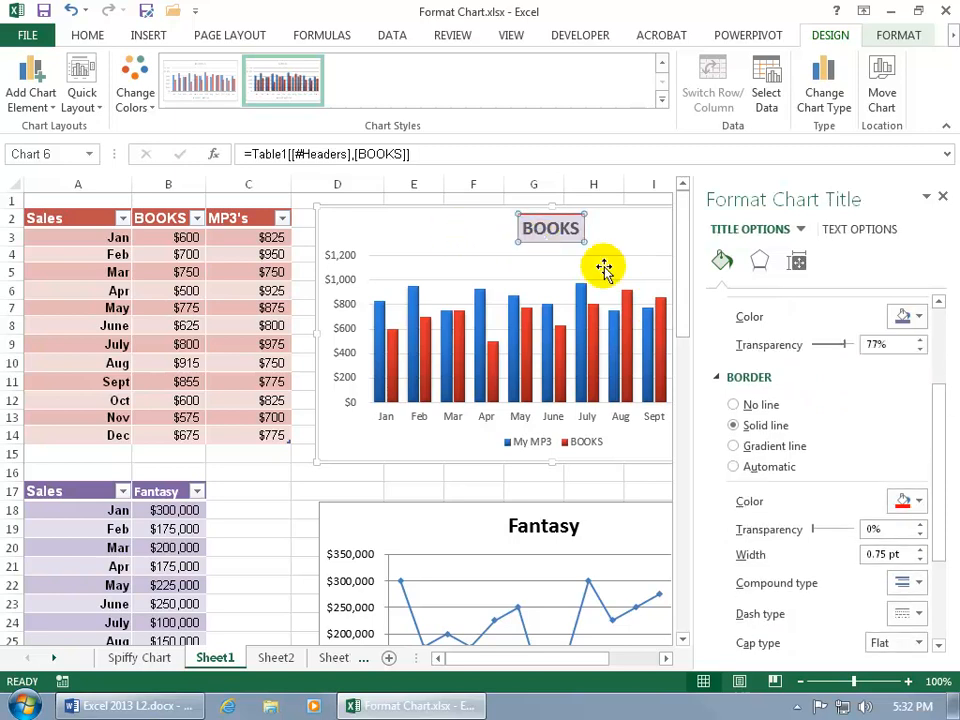
{"action": "left_click", "coordinate": [734, 467]}
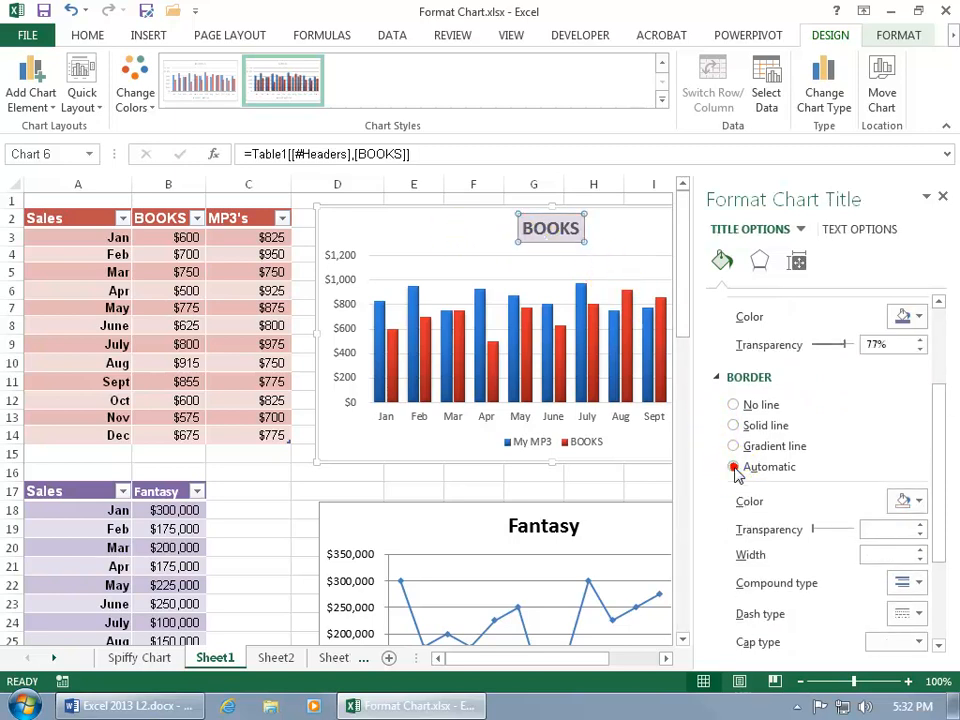
Switch the chart title to a gradient fill and remove the middle gradient stops, keeping only the first and last
{"action": "left_click_drag", "start_coordinate": [940, 462], "coordinate": [937, 364]}
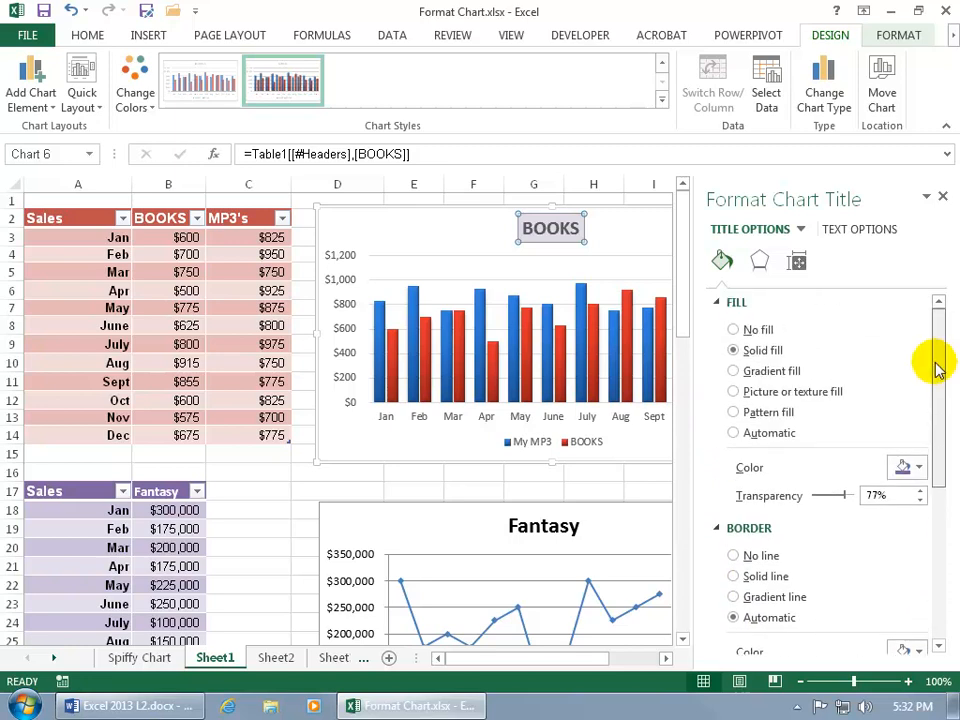
{"action": "left_click", "coordinate": [736, 373]}
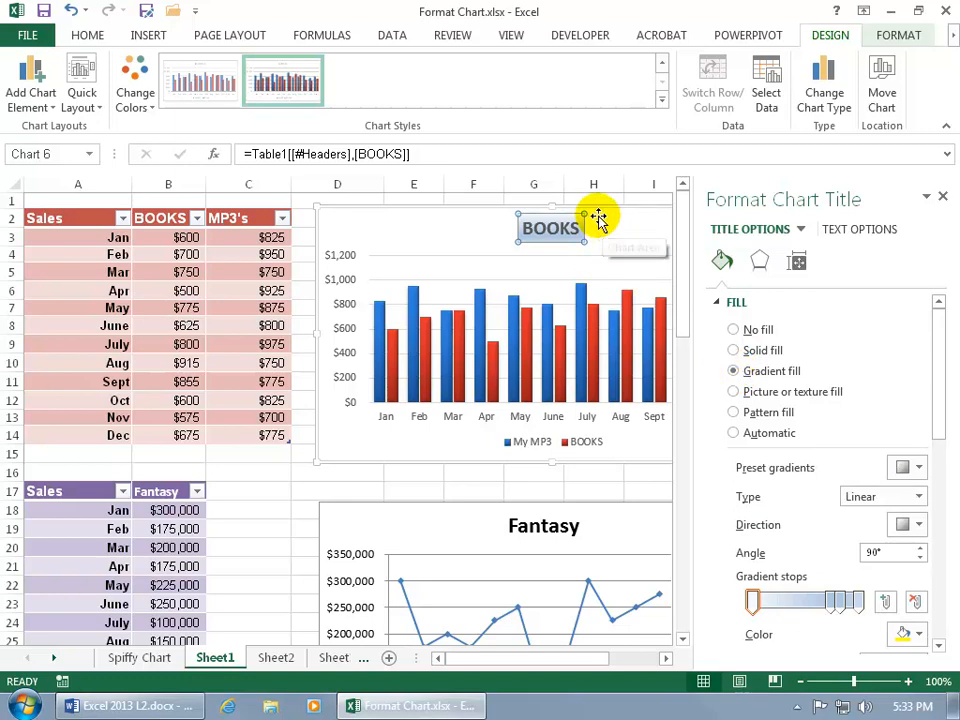
{"action": "scroll", "coordinate": [930, 390], "scroll_direction": "down", "scroll_amount": 3}
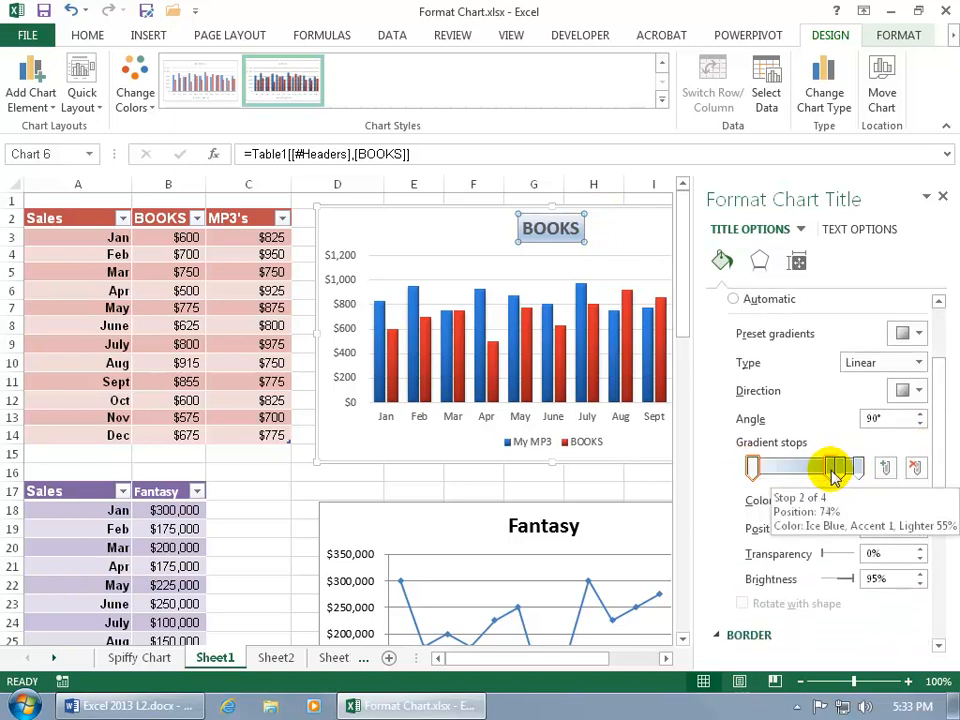
{"action": "left_click", "coordinate": [834, 468]}
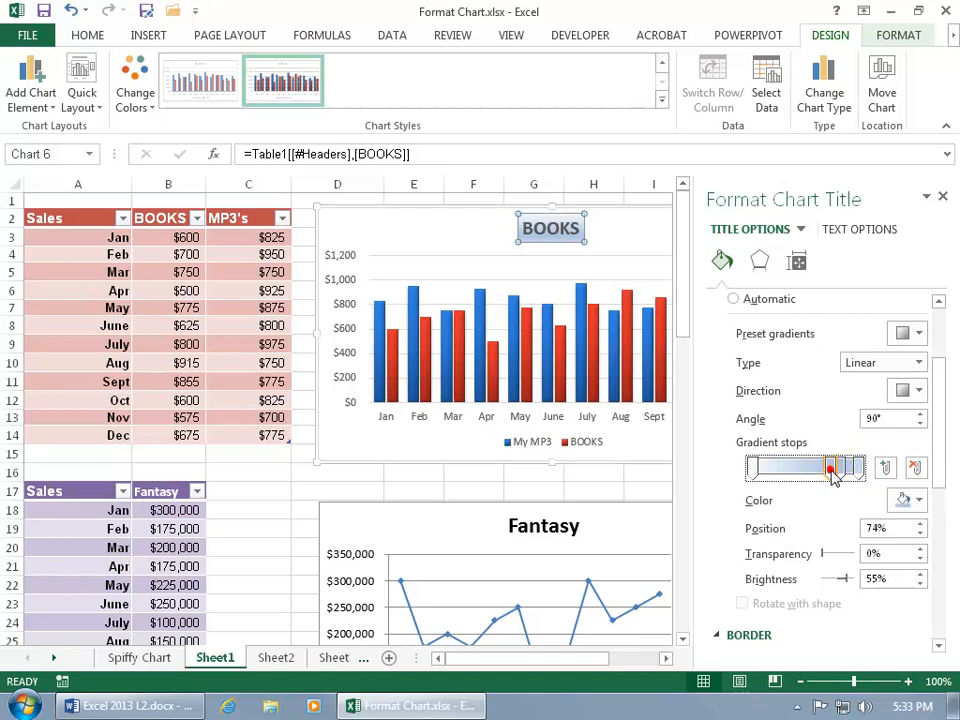
{"action": "left_click_drag", "start_coordinate": [843, 470], "coordinate": [853, 465]}
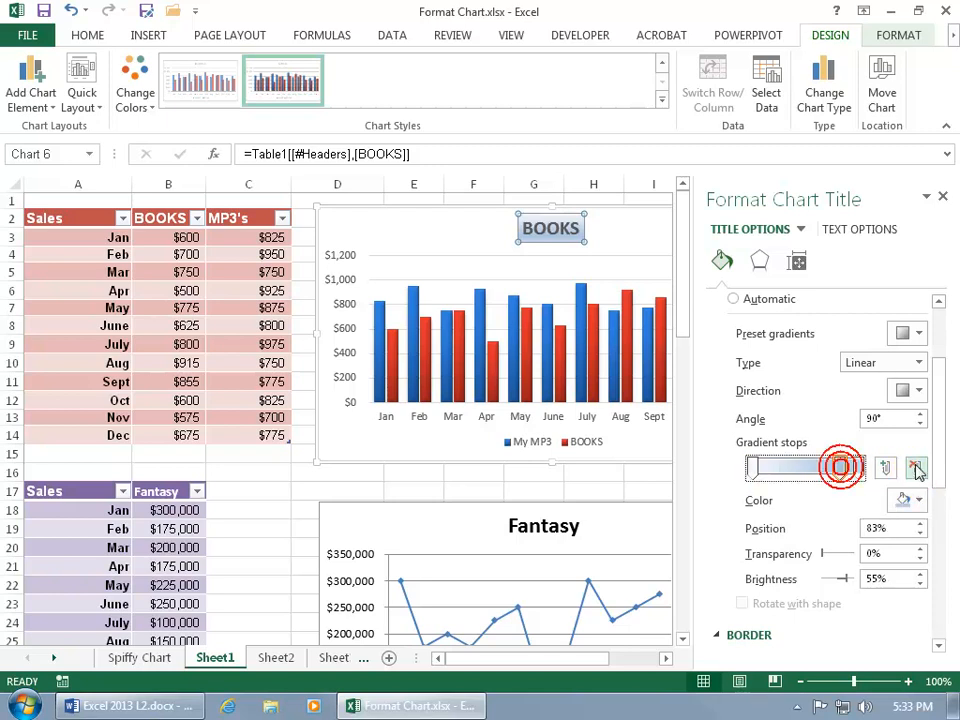
Set the color of the chart title's first gradient stop, at position 0%, to red
{"action": "left_click", "coordinate": [754, 470]}
{"action": "left_click", "coordinate": [853, 478]}
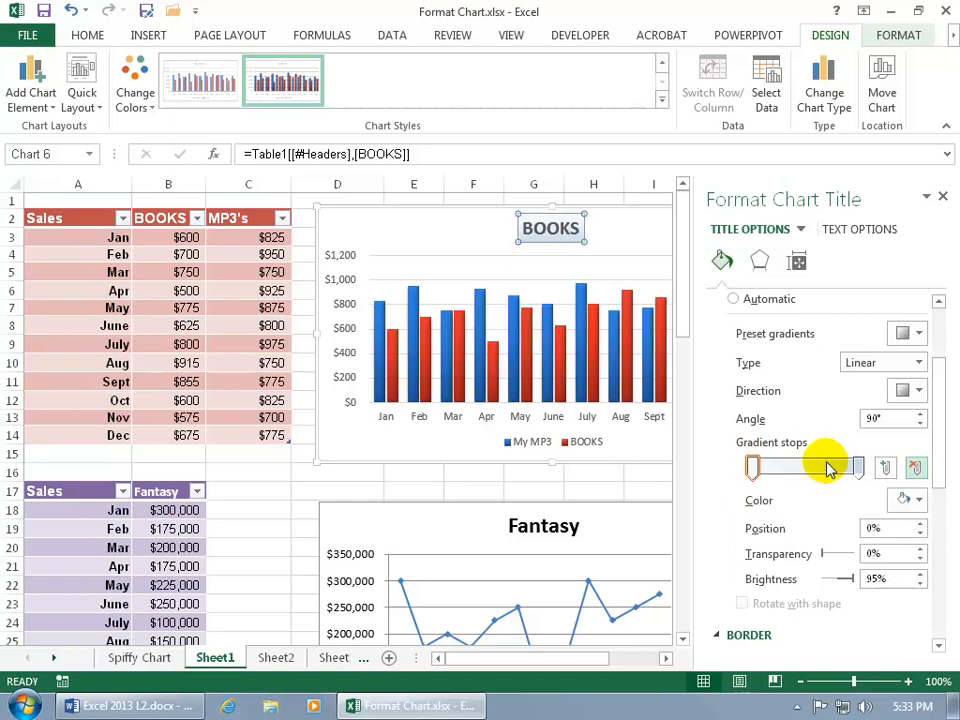
{"action": "left_click", "coordinate": [911, 501]}
{"action": "left_click", "coordinate": [819, 423]}
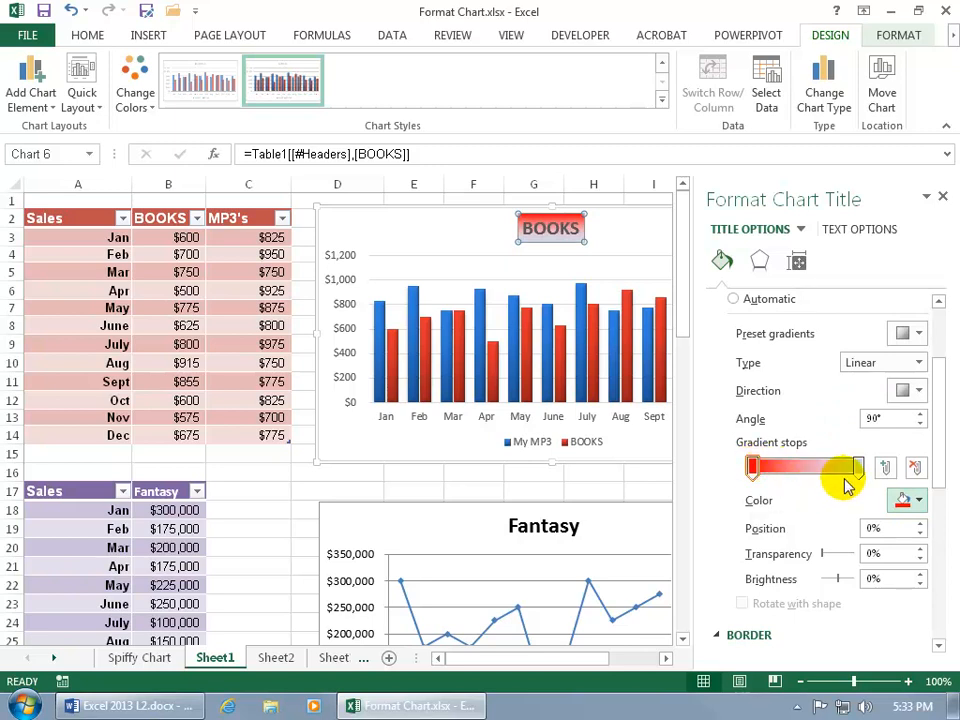
Undo the first gradient stop's red color and add a red gradient stop at 50% to the chart title's fill
{"action": "left_click", "coordinate": [73, 12]}
{"action": "left_click", "coordinate": [887, 469]}
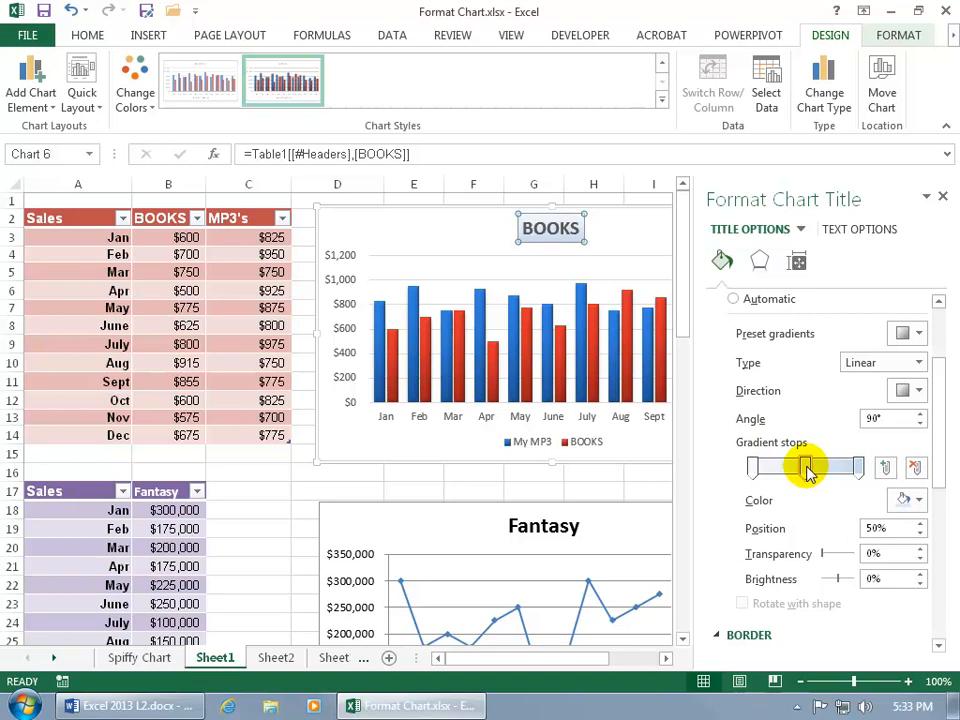
{"action": "left_click", "coordinate": [913, 502]}
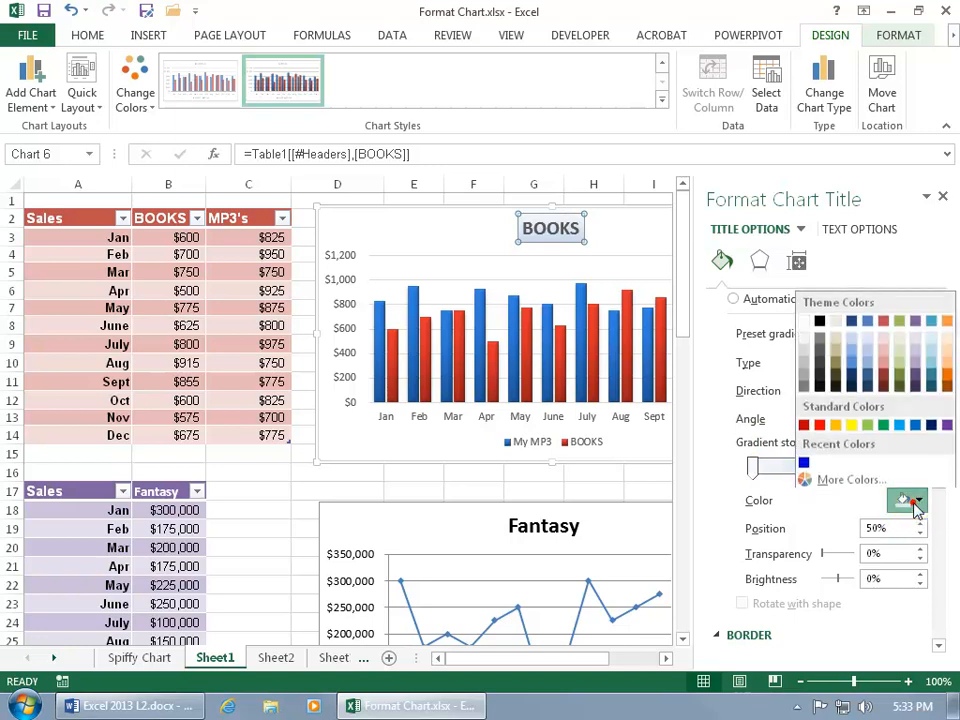
{"action": "left_click", "coordinate": [819, 424]}
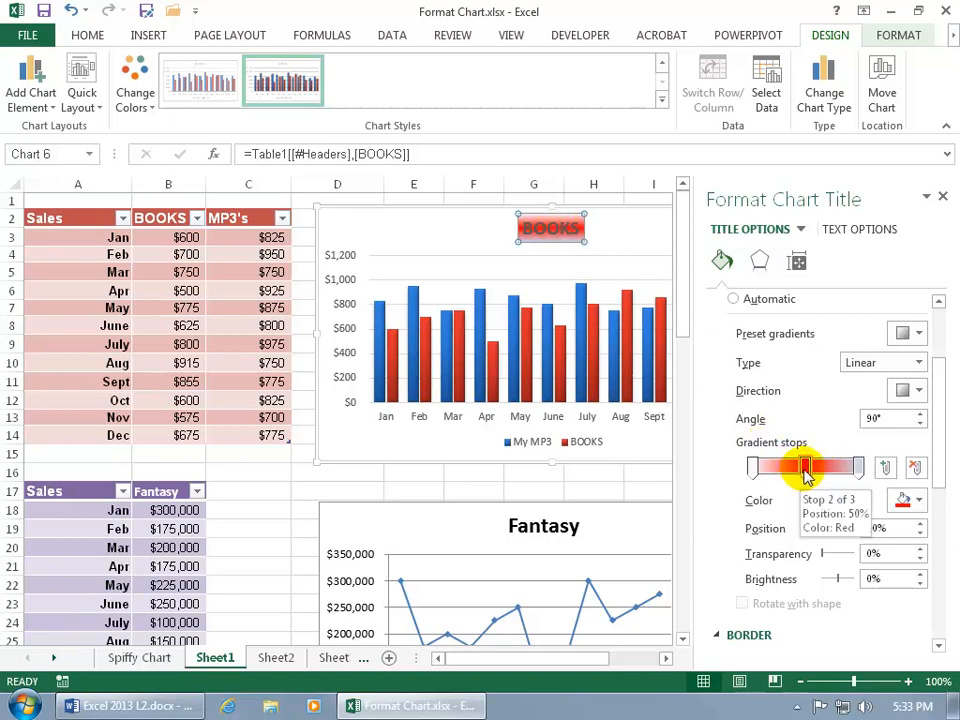
Move the chart title's red gradient stop to 89%, bring it back to 57%, and remove it
{"action": "left_click_drag", "start_coordinate": [806, 474], "coordinate": [848, 470]}
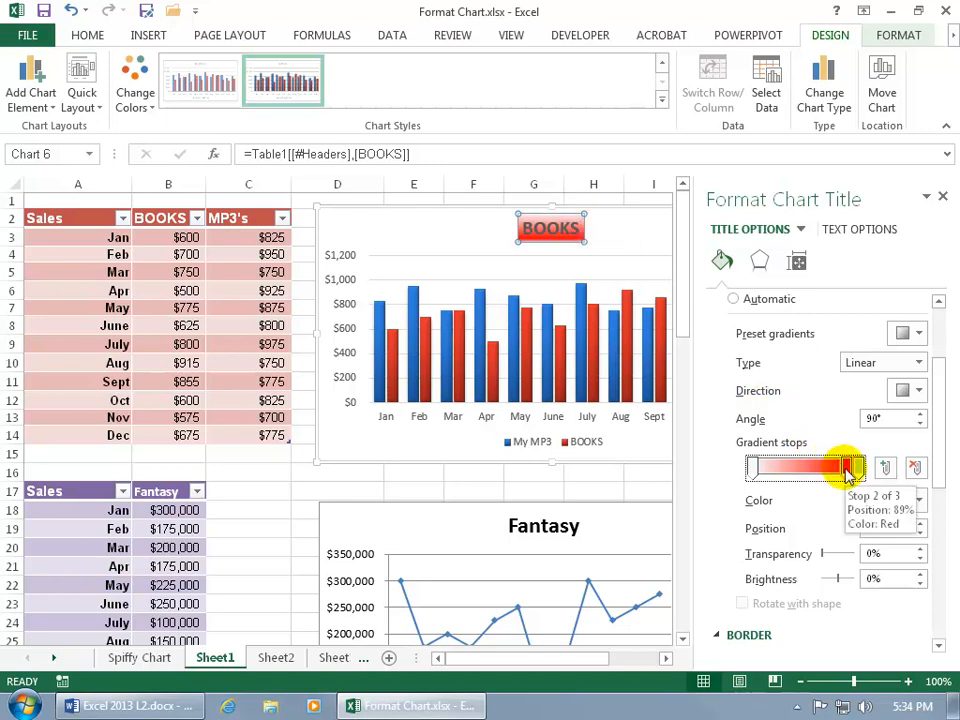
{"action": "left_click_drag", "start_coordinate": [848, 470], "coordinate": [811, 471]}
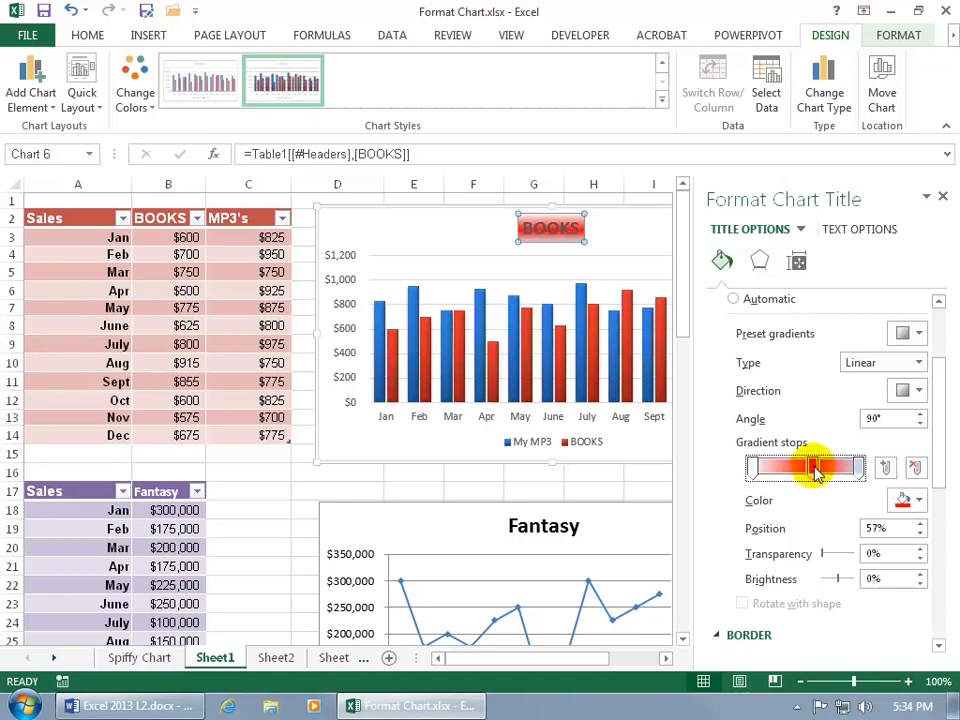
{"action": "left_click", "coordinate": [913, 468]}
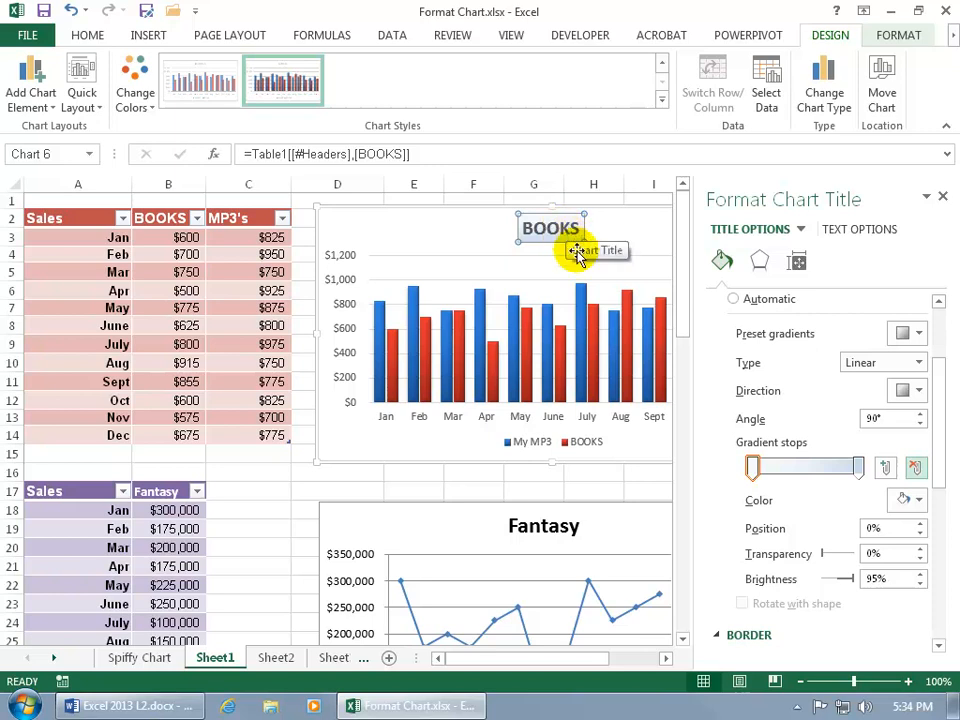
Set the chart title's linear gradient direction to 270° and look over the preset gradients
{"action": "left_click", "coordinate": [910, 393]}
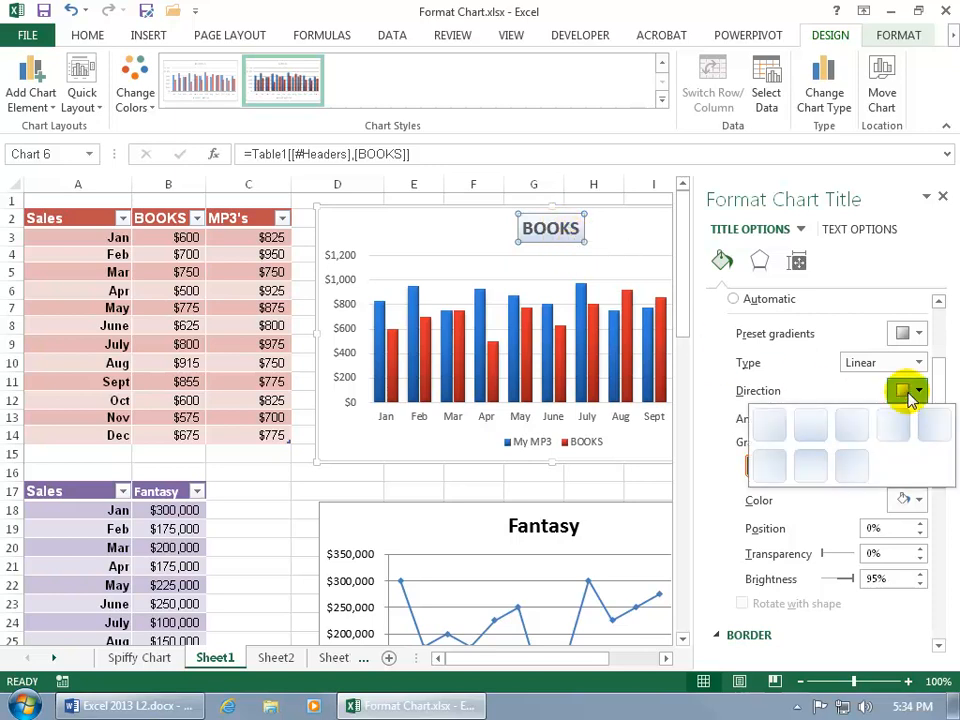
{"action": "left_click", "coordinate": [811, 462]}
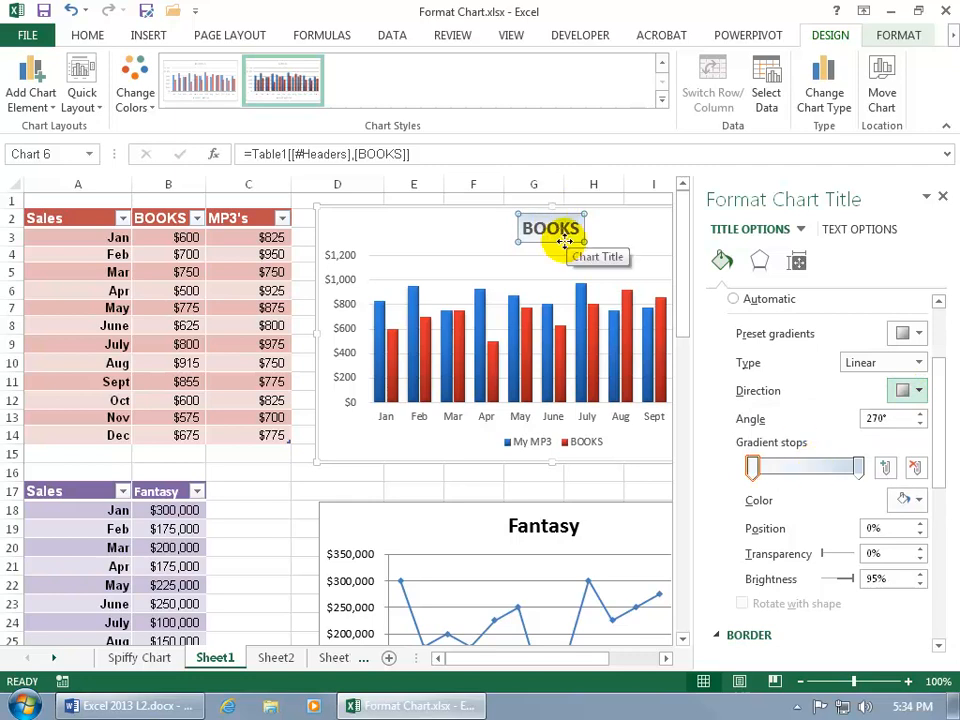
{"action": "left_click", "coordinate": [917, 333]}
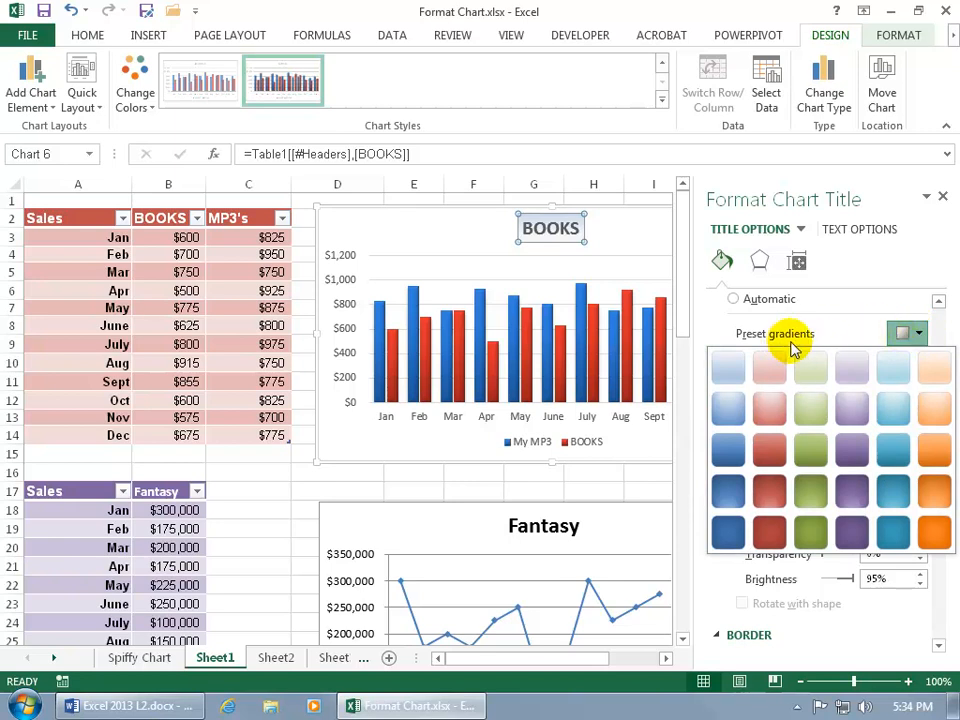
{"action": "left_click", "coordinate": [830, 335]}
Switch the chart title to a picture or texture fill and look through the available textures
{"action": "left_click_drag", "start_coordinate": [938, 397], "coordinate": [936, 321]}
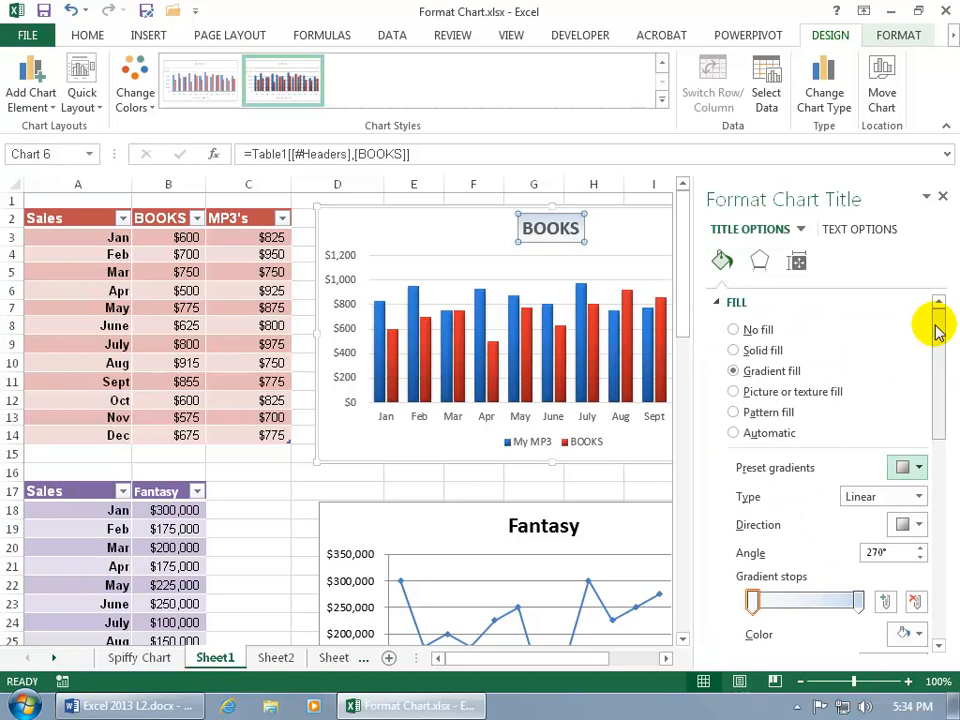
{"action": "left_click", "coordinate": [735, 395]}
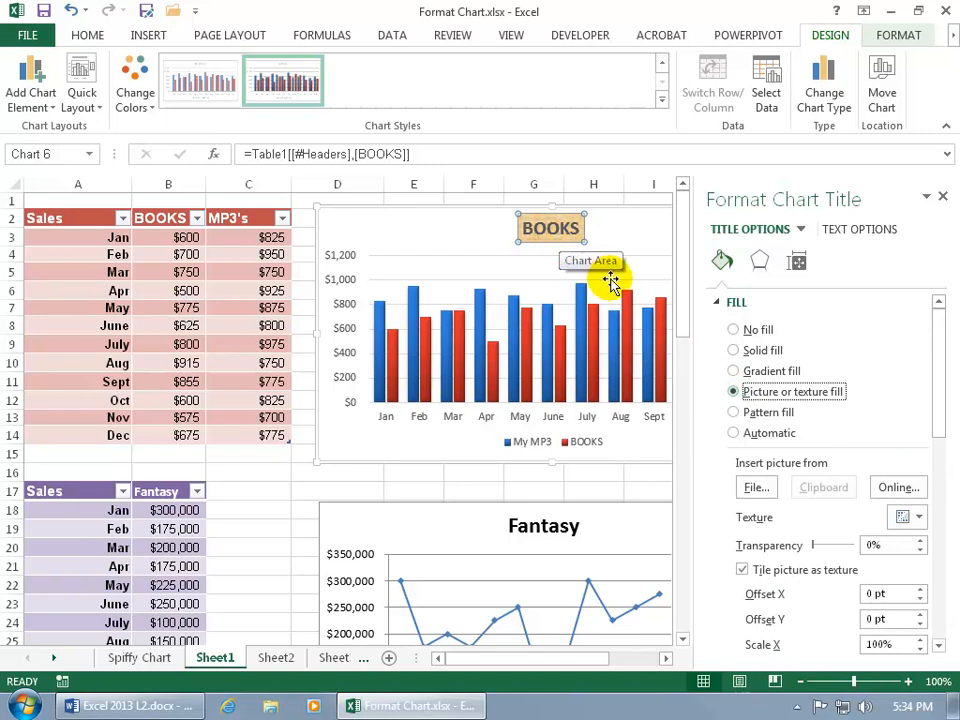
{"action": "left_click", "coordinate": [906, 517]}
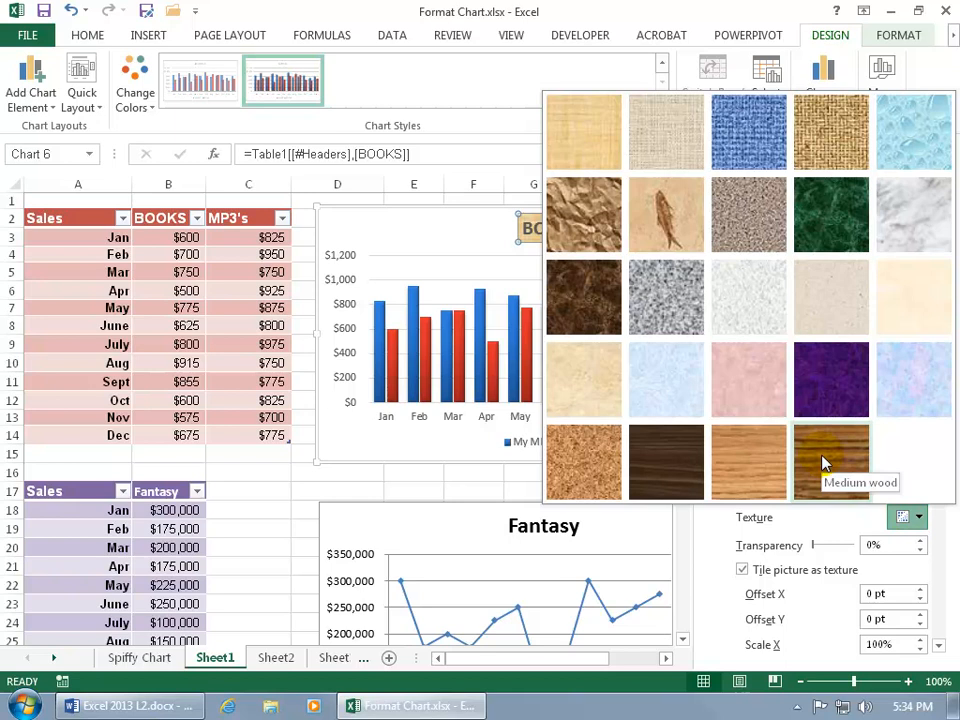
{"action": "left_click", "coordinate": [700, 527]}
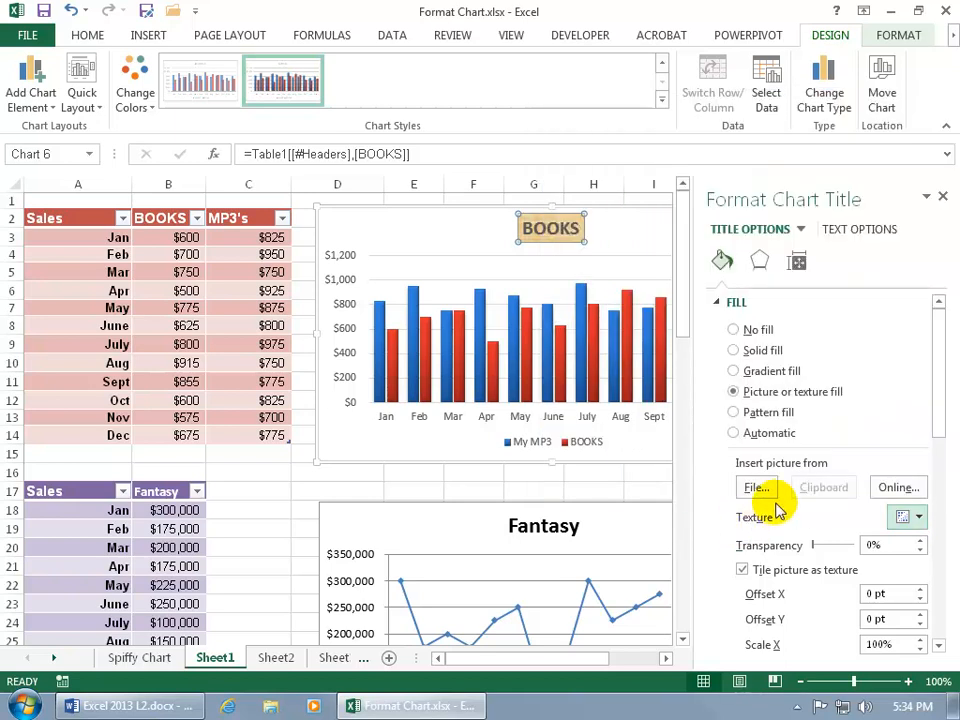
Fill the chart title with the blue wide-eyed ghost from an Office.com Clip Art search for "ghost", and color the title text red
{"action": "left_click", "coordinate": [885, 488]}
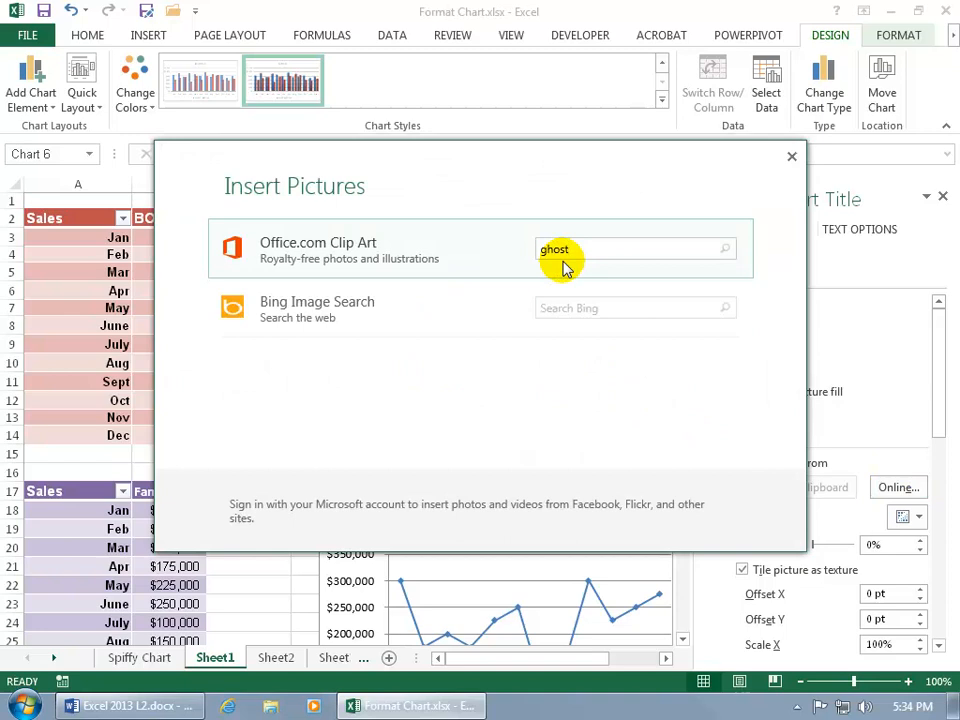
{"action": "type", "text": "ghost"}
{"action": "key", "text": "Return"}
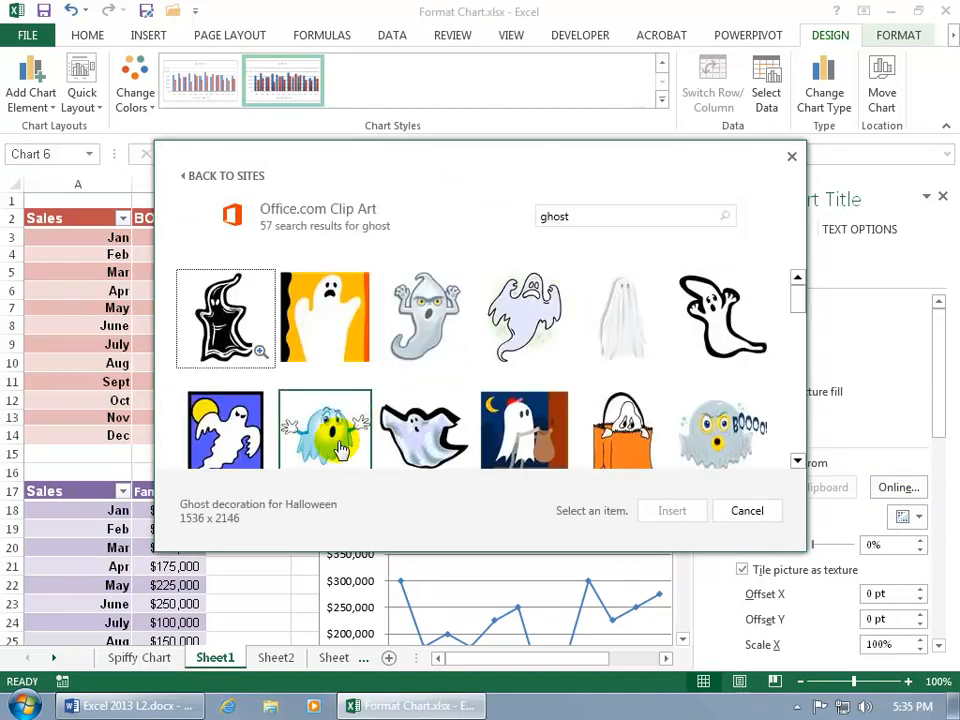
{"action": "left_click", "coordinate": [342, 452]}
{"action": "left_click", "coordinate": [674, 511]}
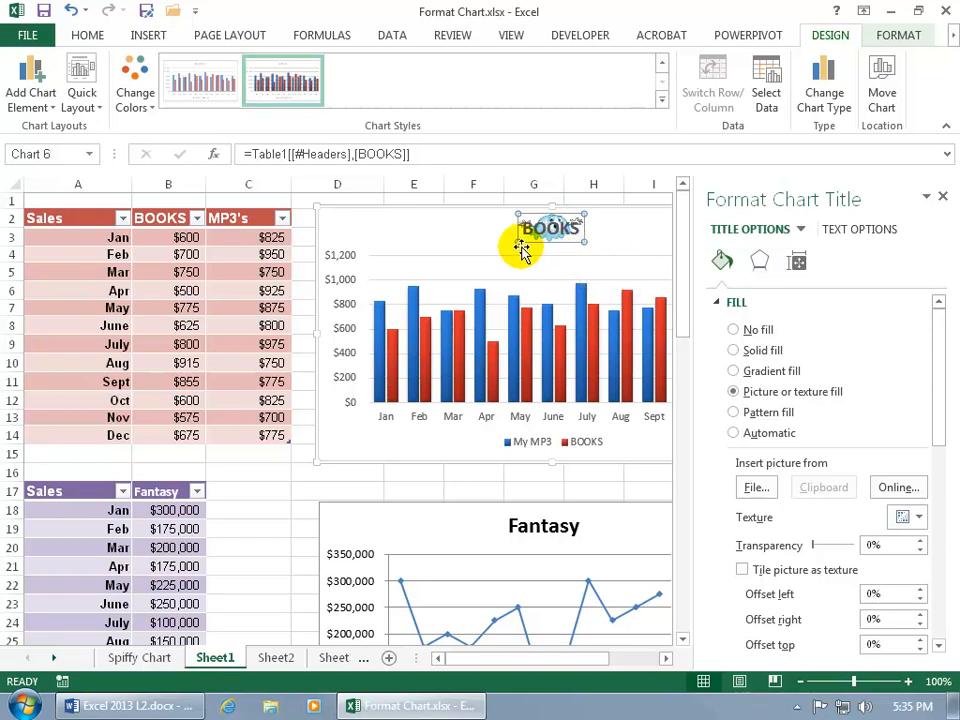
{"action": "left_click", "coordinate": [86, 35]}
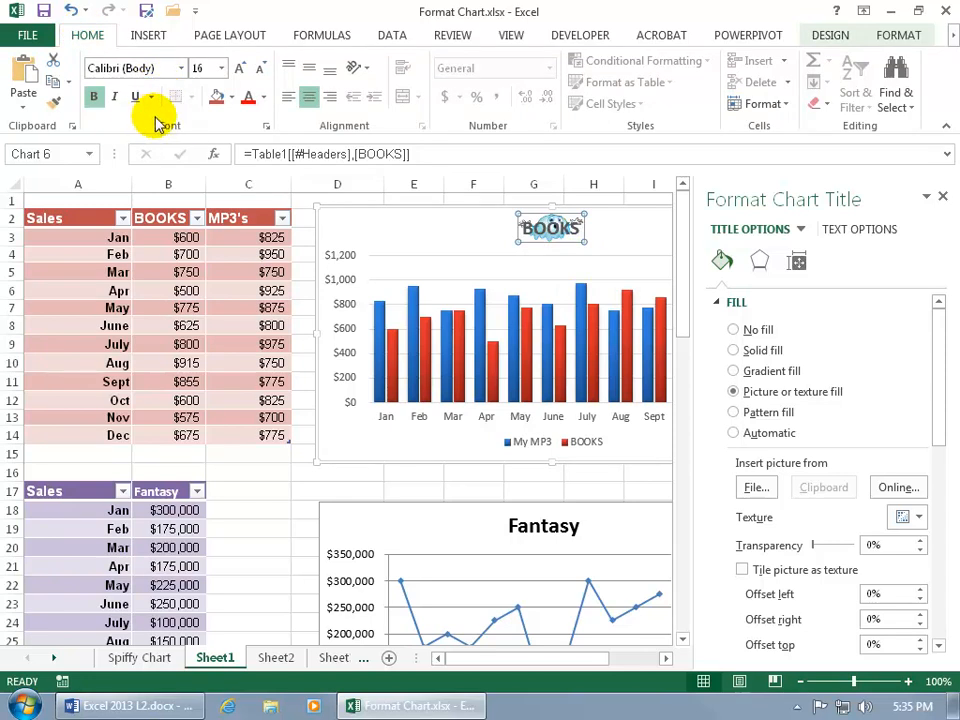
{"action": "left_click", "coordinate": [248, 99]}
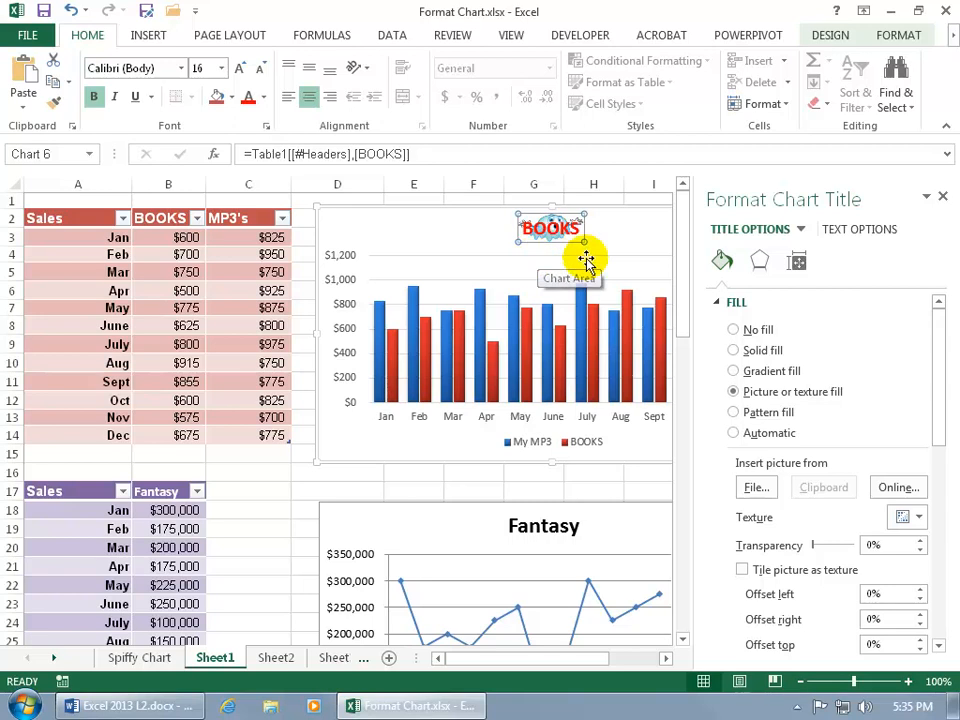
Try an outer shadow preset with a 45° angle and 3 pt distance on the chart title, and remove the shadow
{"action": "left_click", "coordinate": [761, 261]}
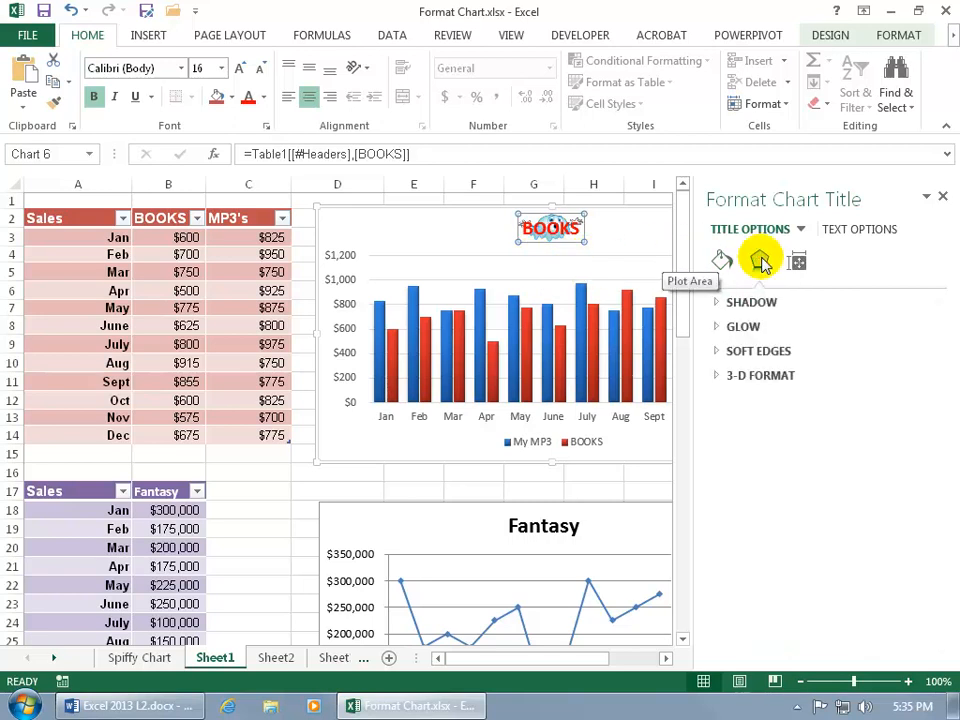
{"action": "left_click", "coordinate": [719, 303]}
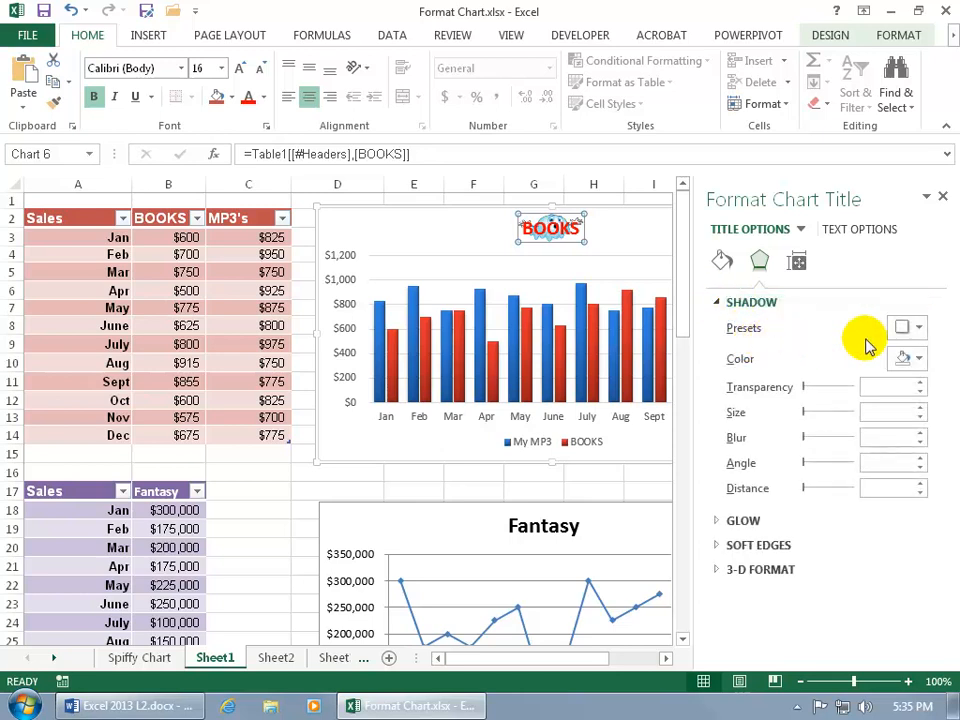
{"action": "left_click", "coordinate": [906, 328]}
{"action": "left_click", "coordinate": [805, 462]}
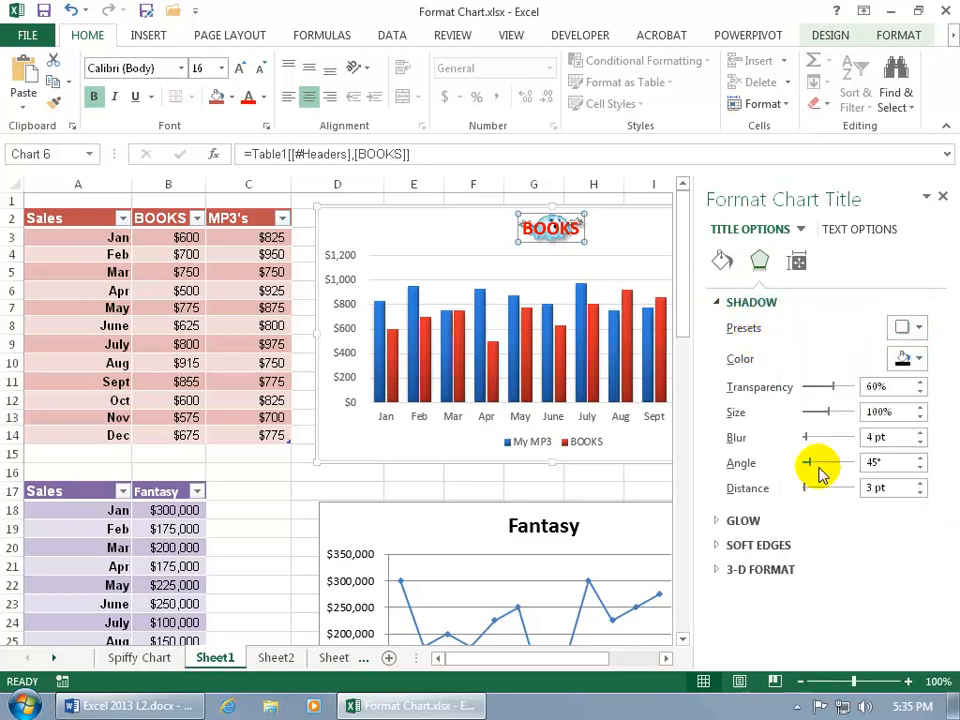
{"action": "left_click", "coordinate": [573, 248]}
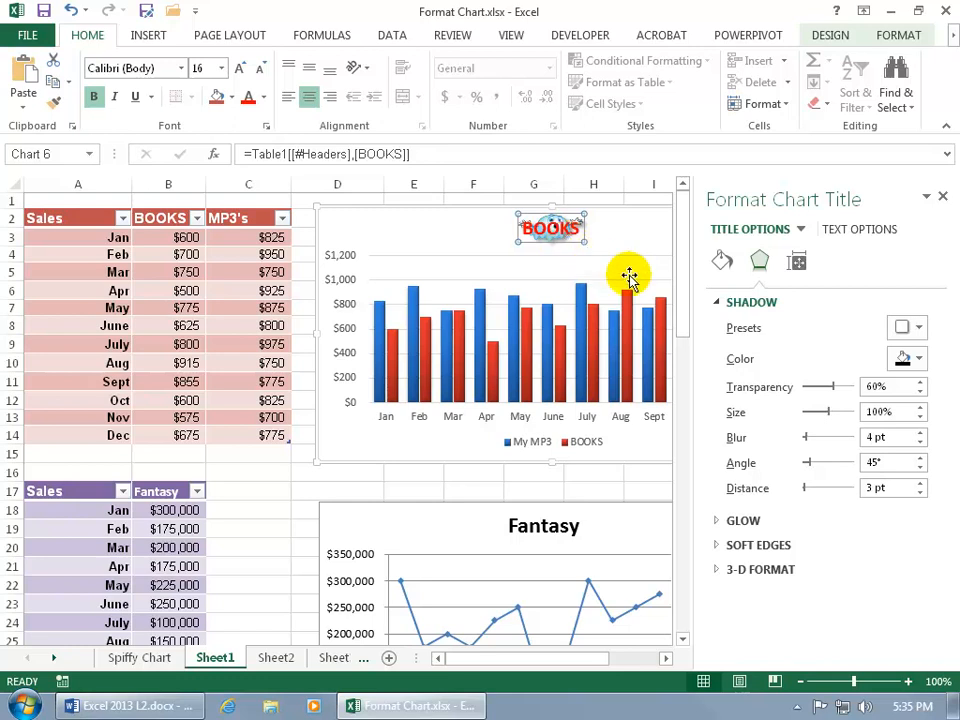
{"action": "left_click", "coordinate": [908, 329]}
{"action": "left_click", "coordinate": [808, 390]}
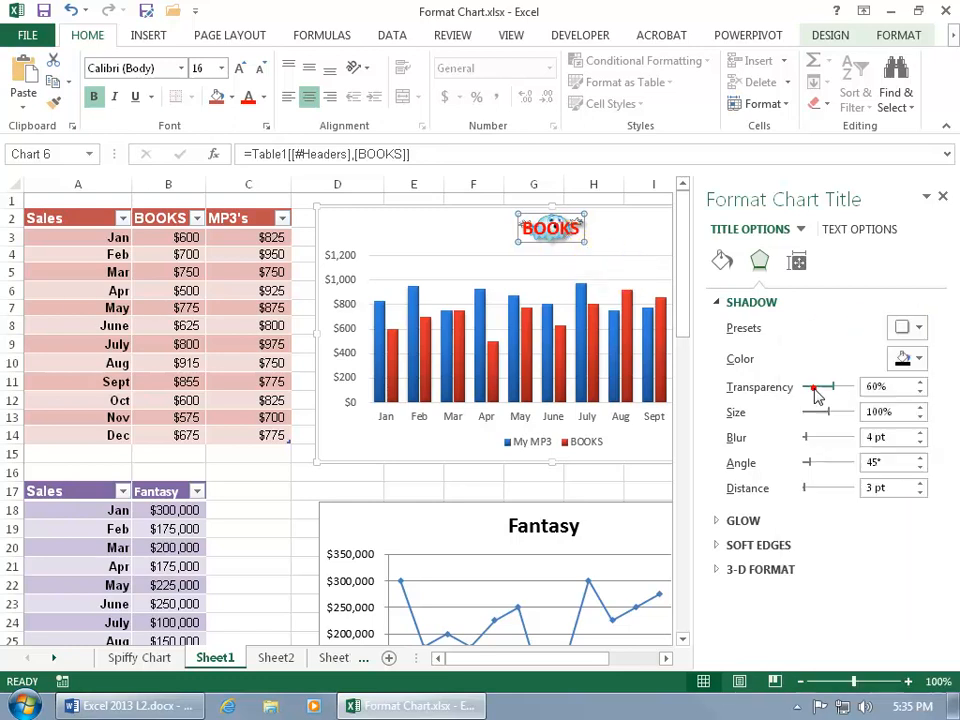
Apply the red 18 pt glow preset with 60% transparency to the chart title
{"action": "left_click", "coordinate": [716, 521]}
{"action": "left_click", "coordinate": [915, 552]}
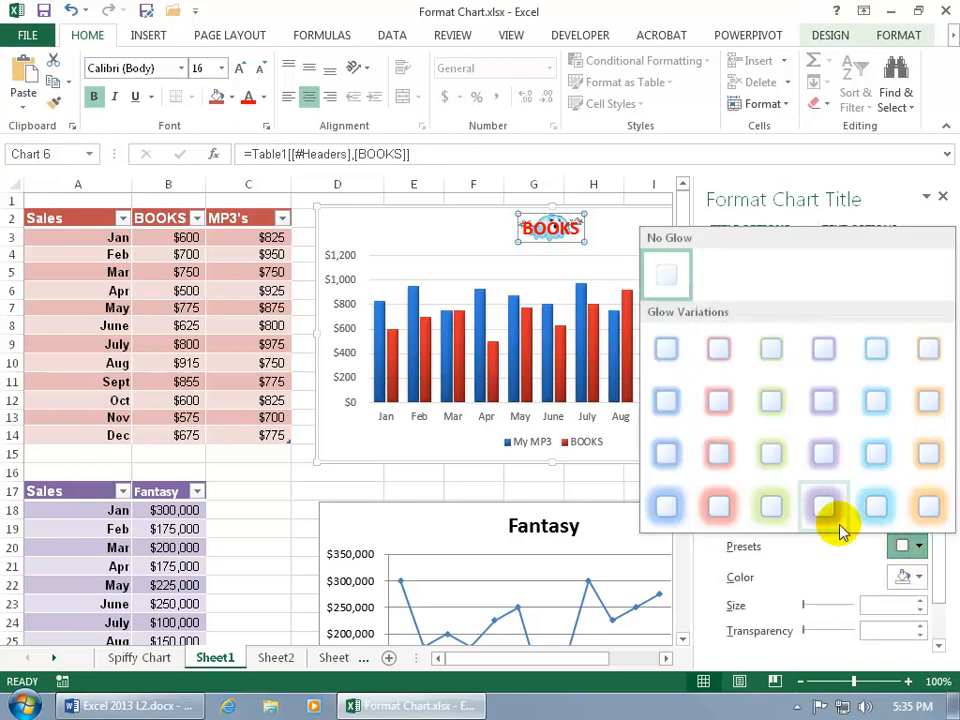
{"action": "left_click", "coordinate": [722, 509]}
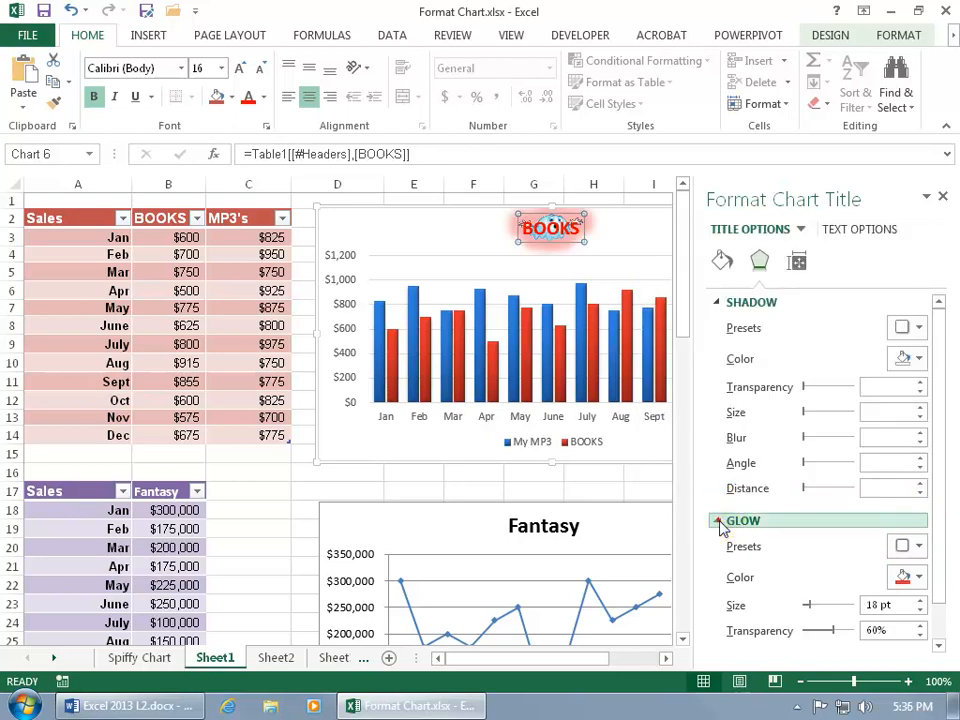
{"action": "left_click", "coordinate": [718, 521]}
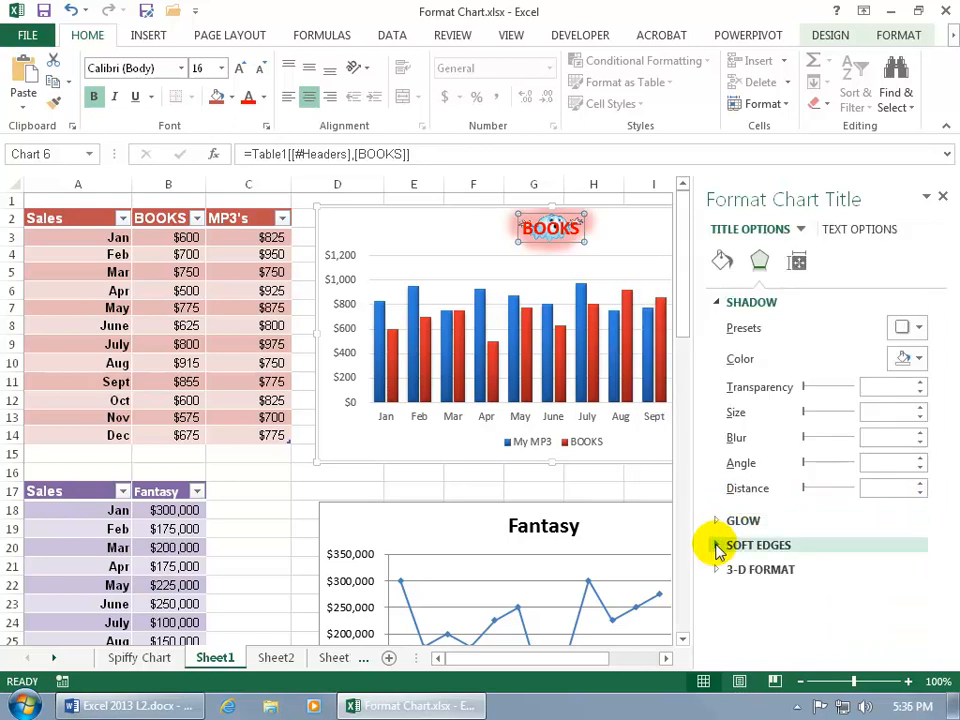
Look over the chart title's soft edges presets and 3-D format options, and collapse the expanded effect sections
{"action": "left_click", "coordinate": [717, 547]}
{"action": "left_click", "coordinate": [918, 571]}
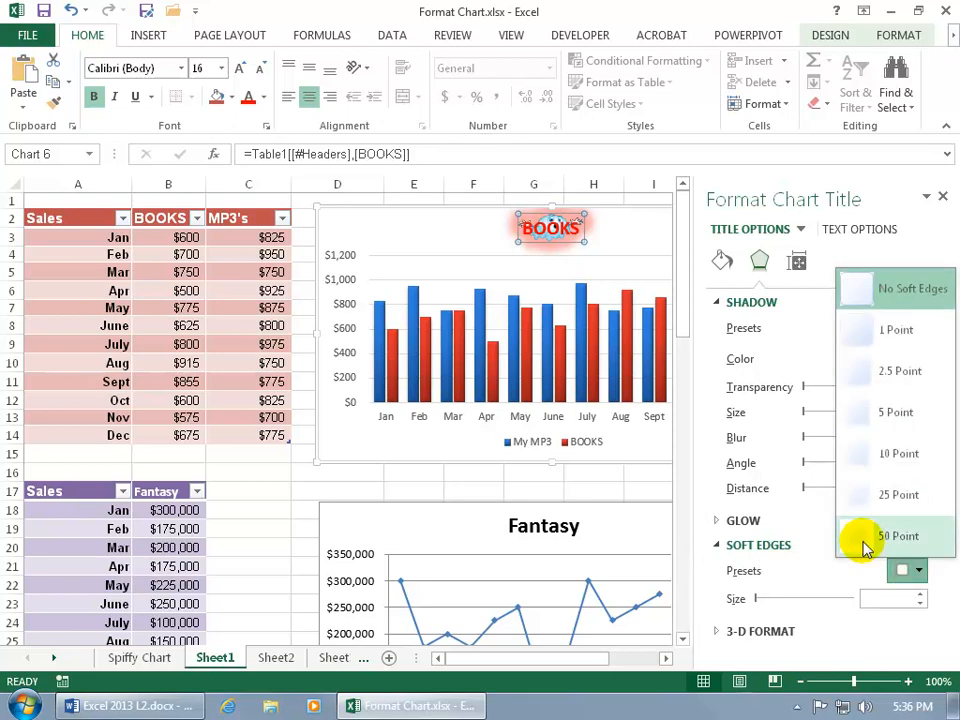
{"action": "left_click", "coordinate": [720, 633]}
{"action": "left_click", "coordinate": [718, 634]}
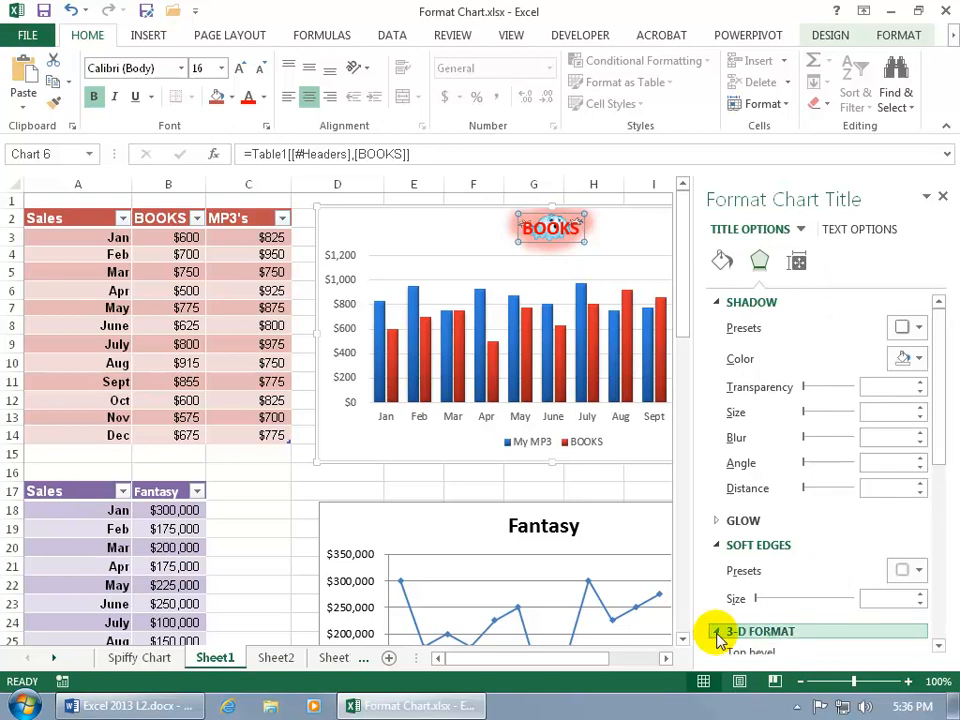
{"action": "left_click", "coordinate": [718, 632]}
{"action": "left_click", "coordinate": [718, 544]}
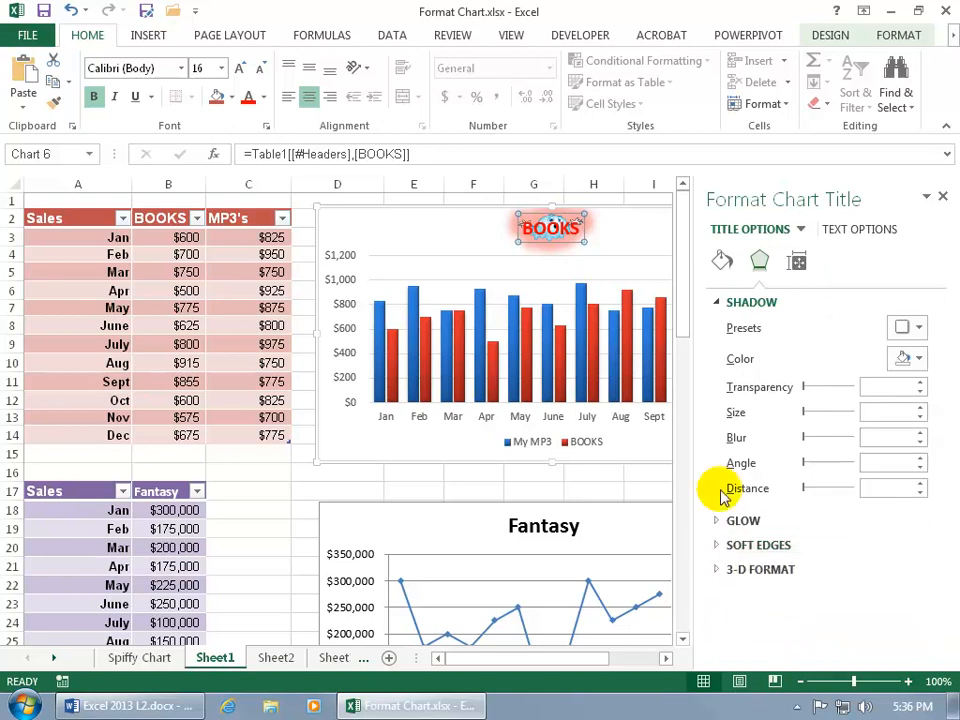
{"action": "left_click", "coordinate": [715, 304]}
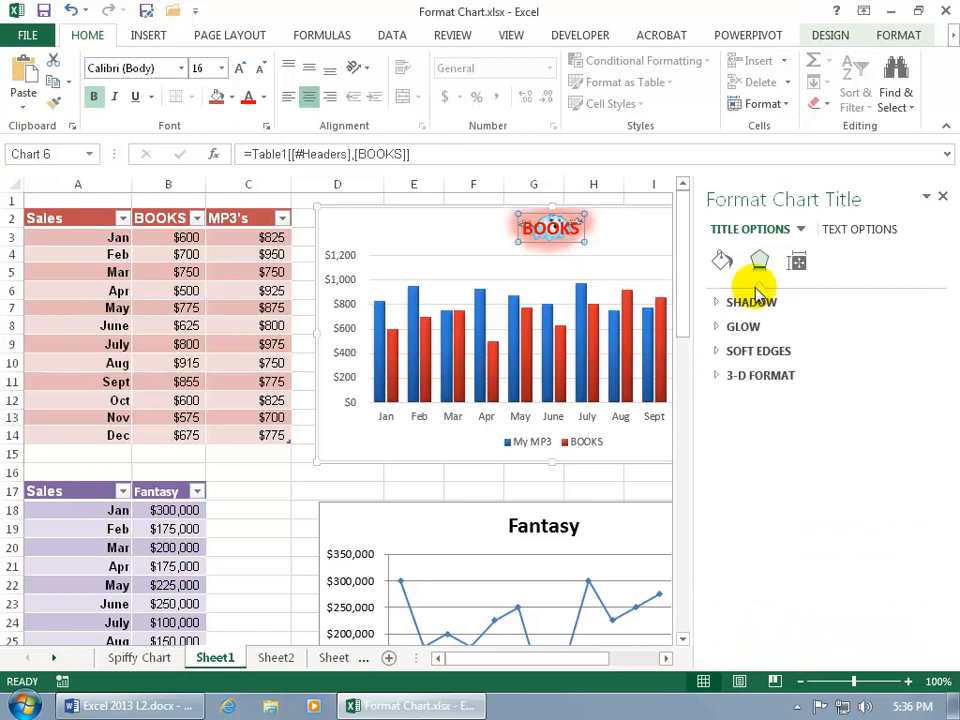
Try a solid dark blue fill on the BOOKS chart's plot area and undo it
{"action": "key", "text": "Escape"}
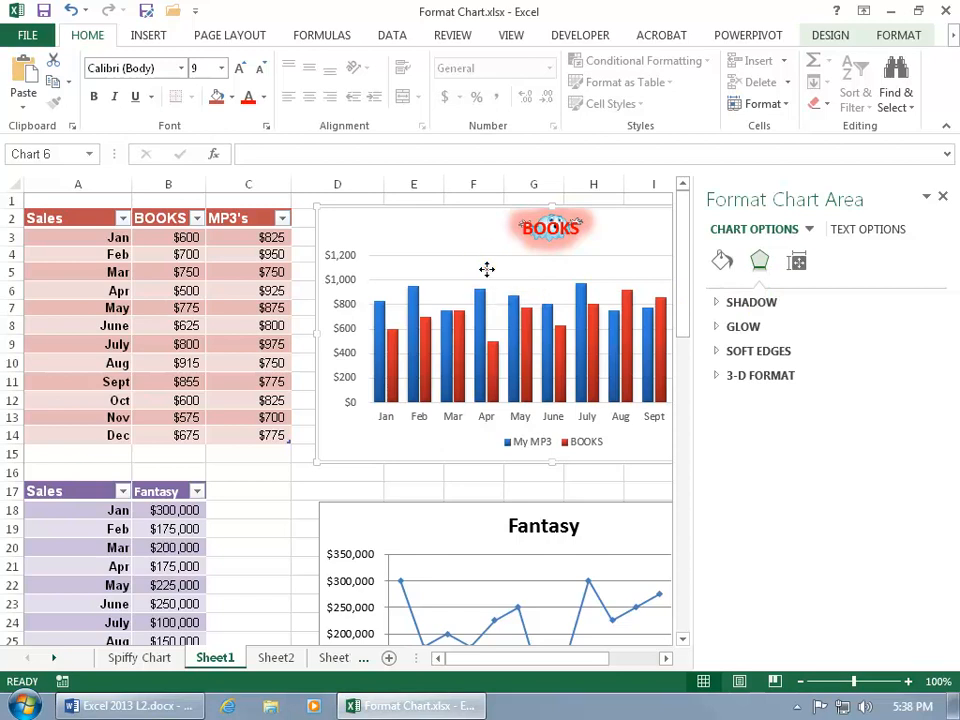
{"action": "left_click", "coordinate": [486, 269]}
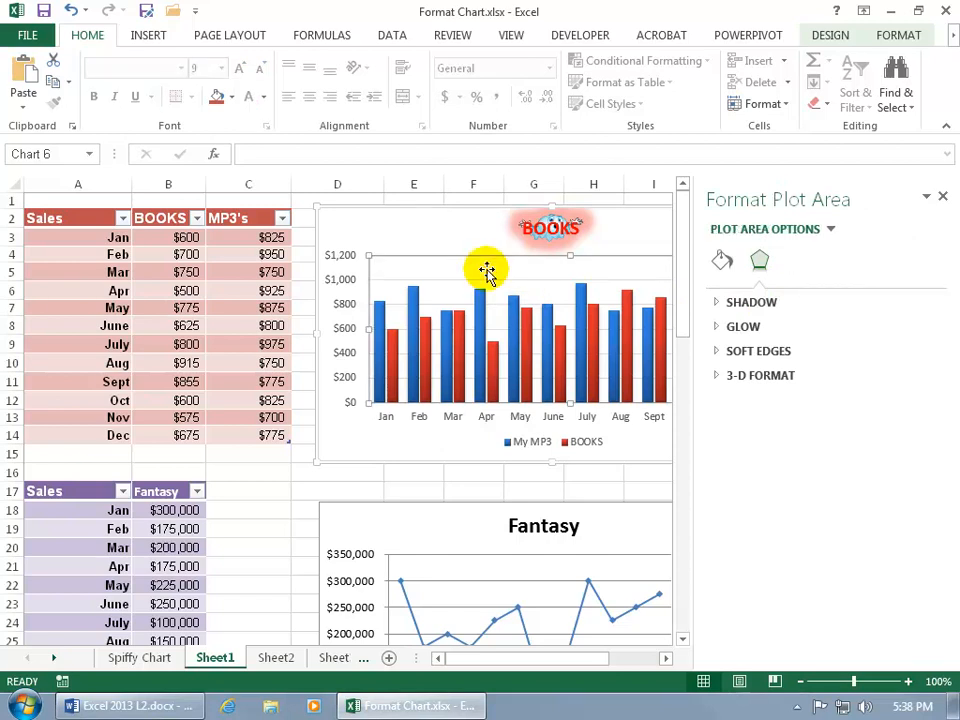
{"action": "left_click", "coordinate": [722, 263]}
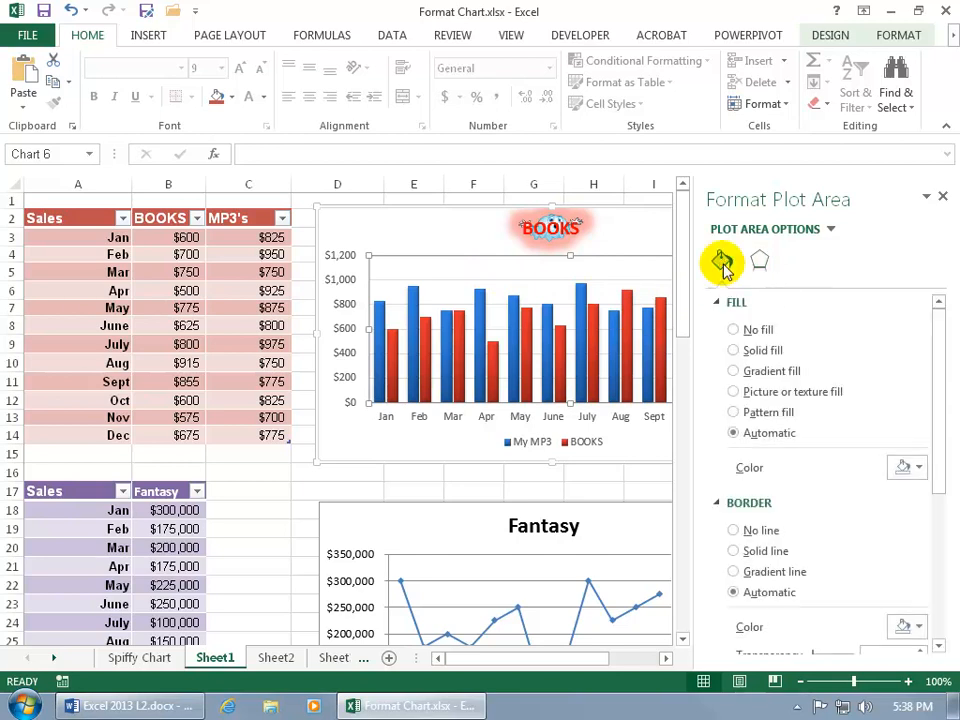
{"action": "left_click", "coordinate": [736, 352]}
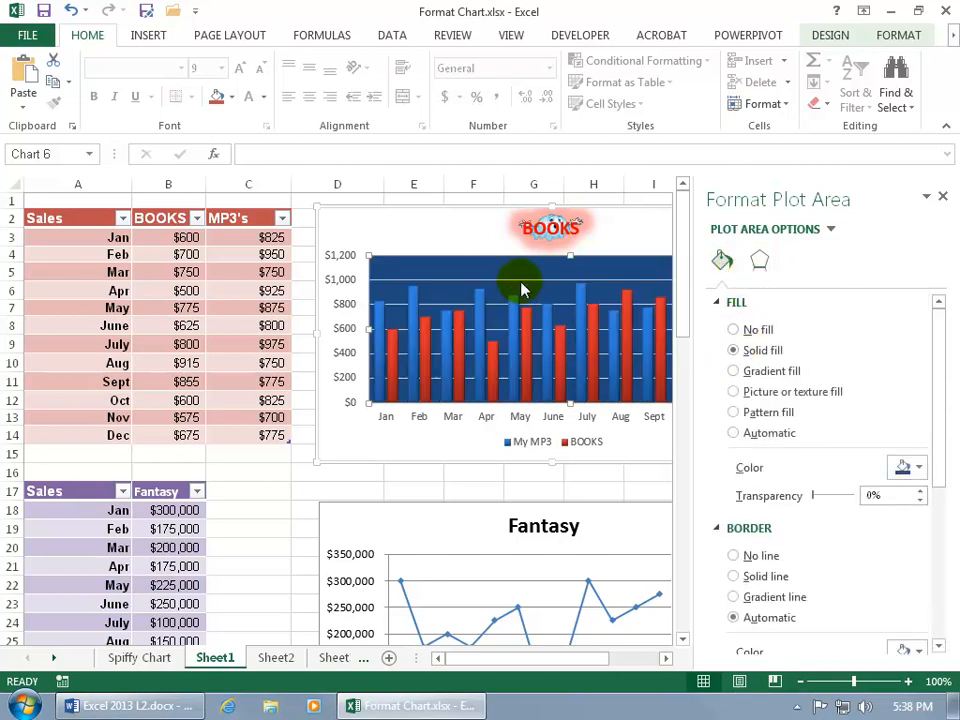
{"action": "left_click", "coordinate": [72, 11]}
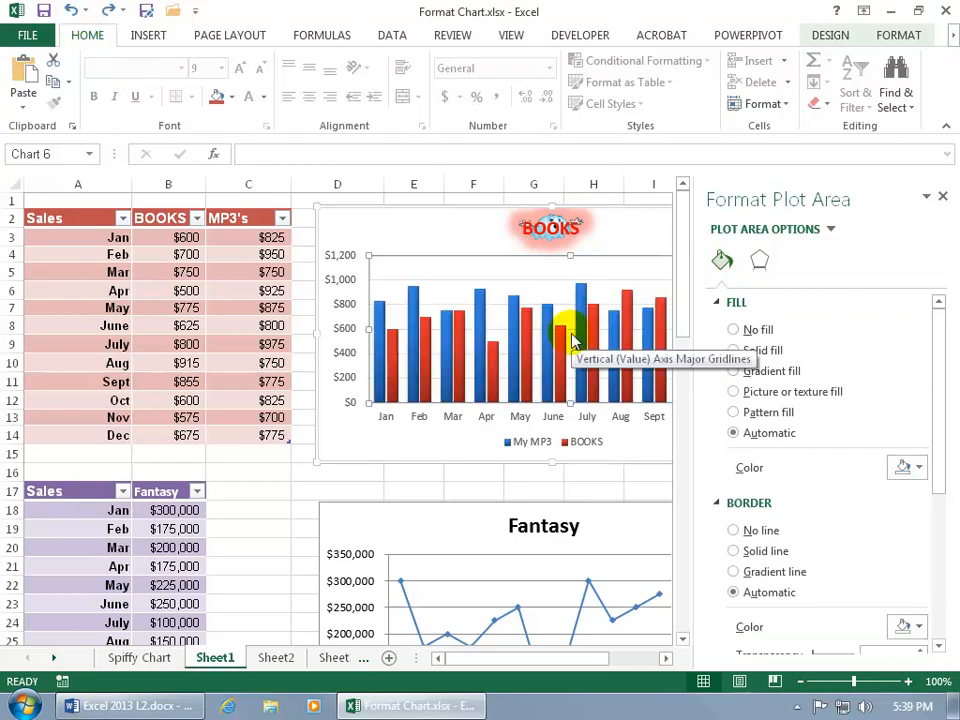
Try a solid dark blue fill on the BOOKS chart's My MP3 series and undo it
{"action": "left_click", "coordinate": [381, 339]}
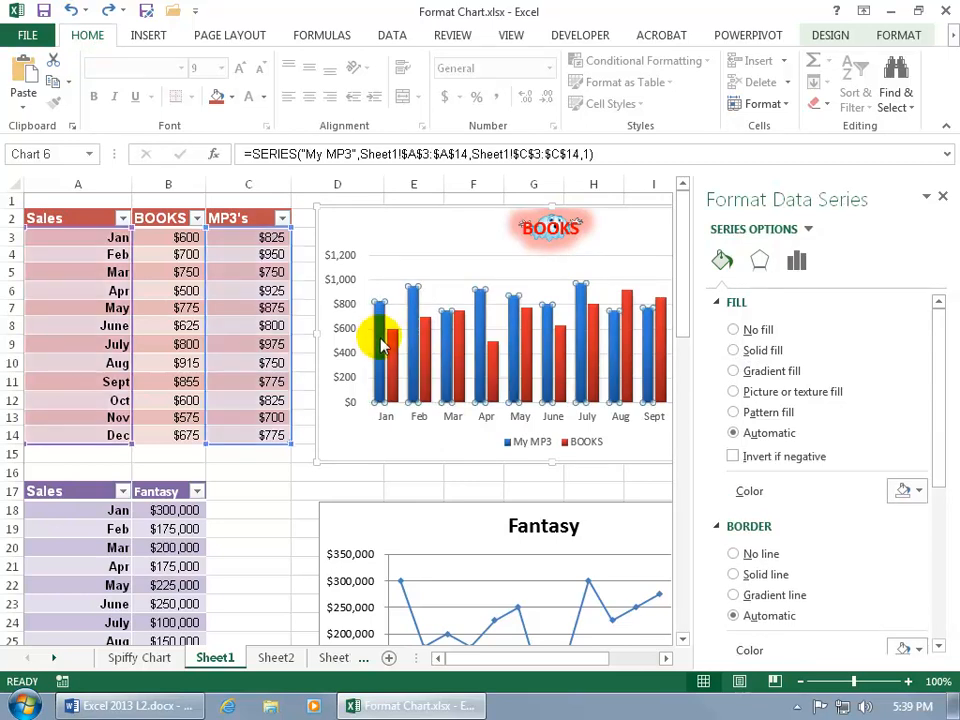
{"action": "left_click", "coordinate": [734, 351]}
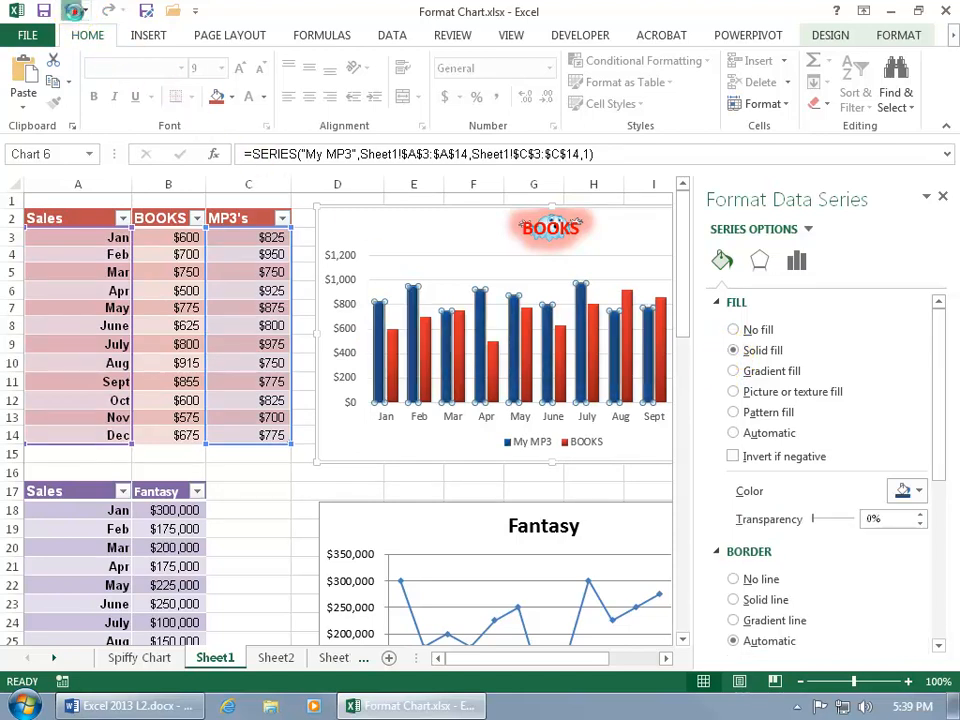
{"action": "left_click", "coordinate": [70, 10]}
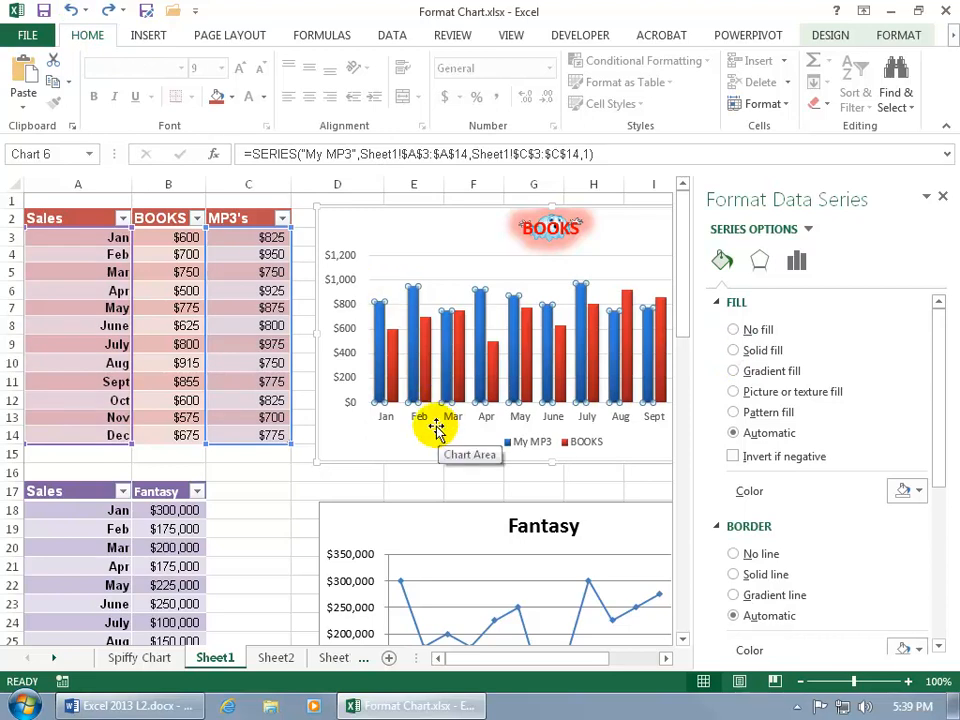
Fill only the February column of the My MP3 series with a solid dark orange theme color and close the formatting pane
{"action": "left_click", "coordinate": [414, 357]}
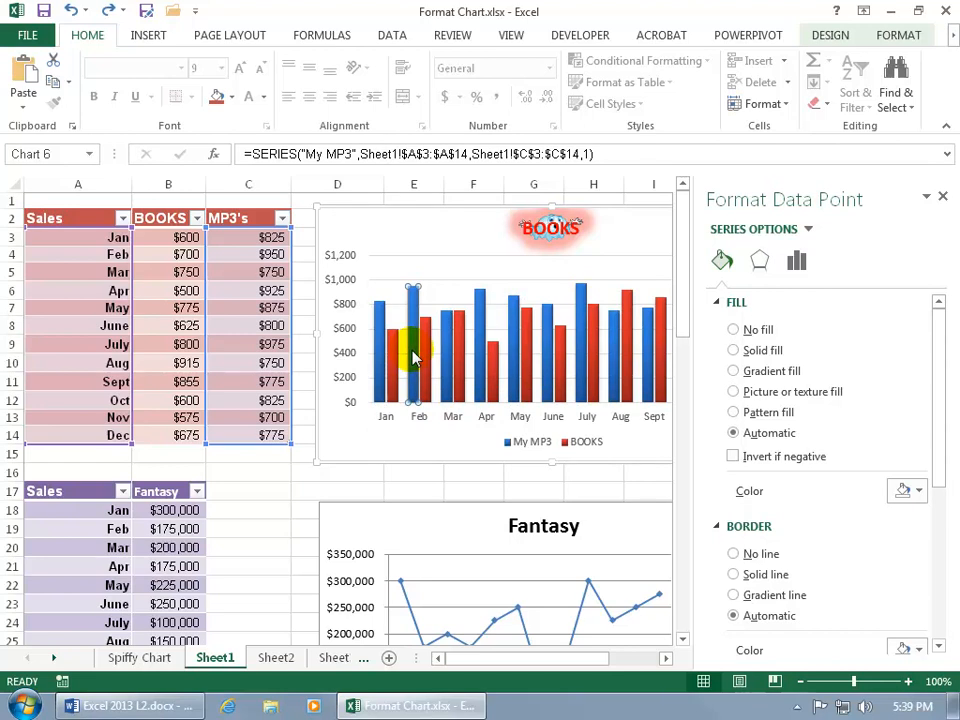
{"action": "left_click", "coordinate": [734, 351]}
{"action": "left_click", "coordinate": [921, 493]}
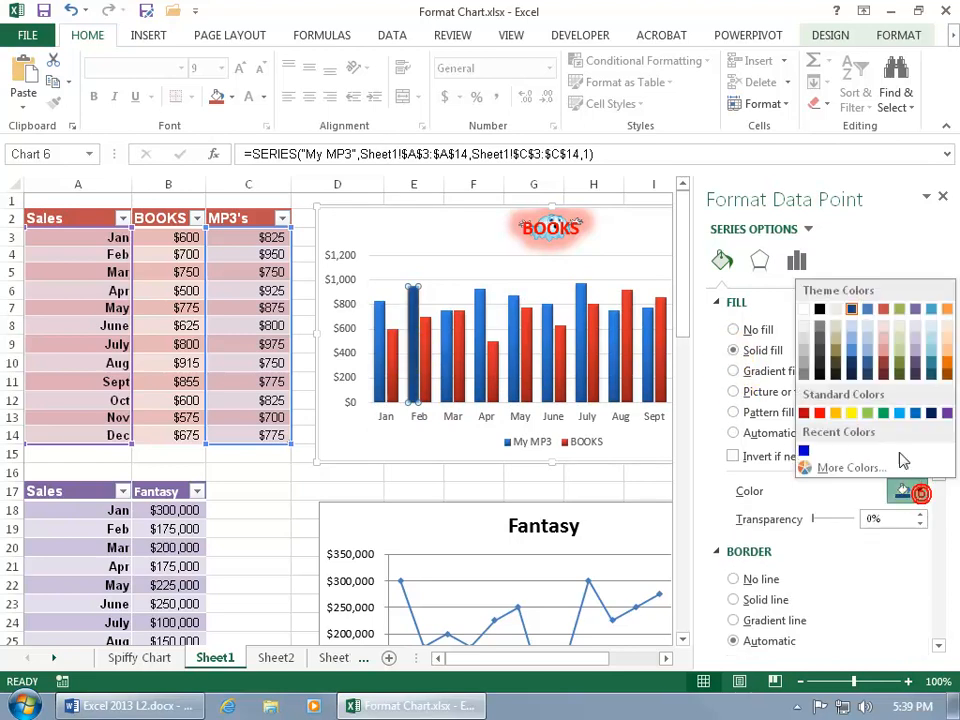
{"action": "left_click", "coordinate": [946, 363]}
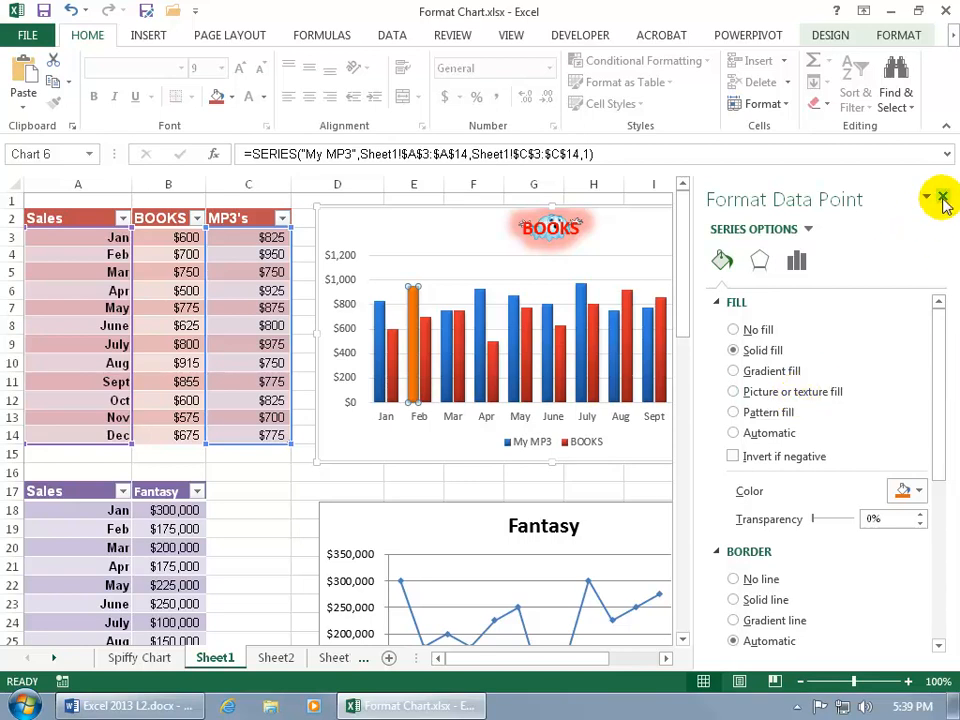
{"action": "left_click", "coordinate": [943, 197]}
Look over the color schemes offered for the BOOKS chart and close the list
{"action": "left_click", "coordinate": [810, 254]}
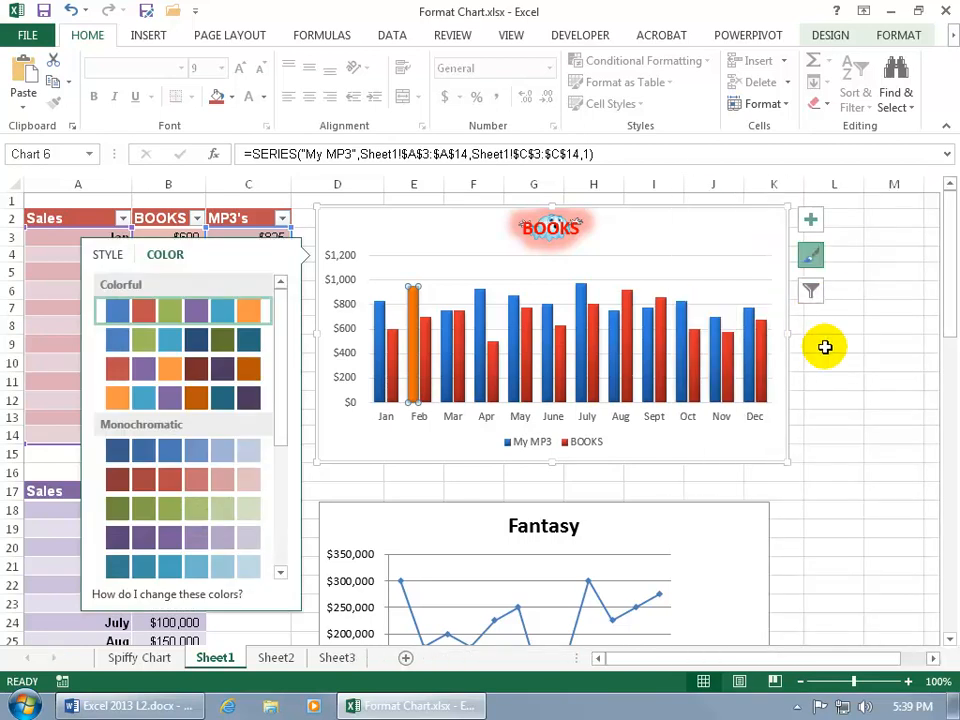
{"action": "left_click_drag", "start_coordinate": [947, 300], "coordinate": [852, 420]}
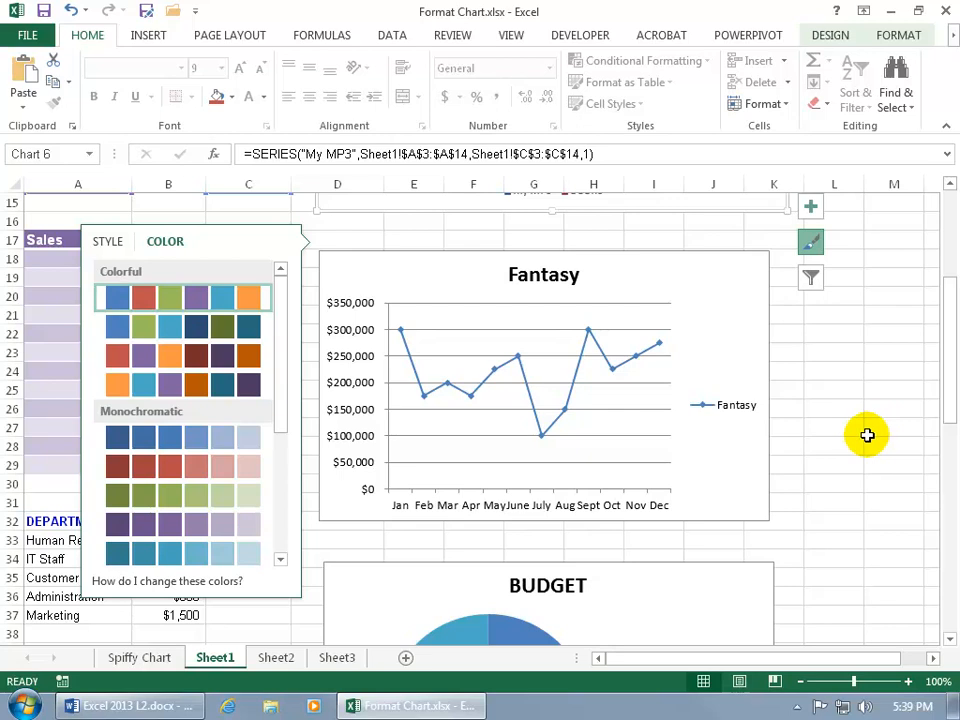
{"action": "left_click", "coordinate": [822, 252]}
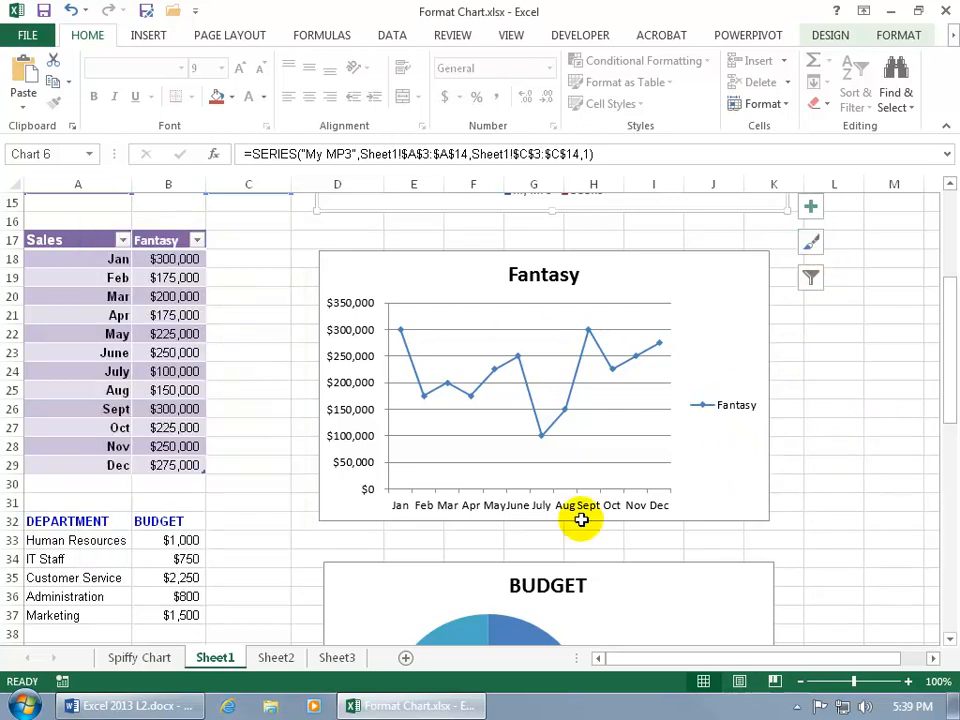
Set the number format category of the Fantasy chart's vertical axis to Custom
{"action": "left_click", "coordinate": [683, 480]}
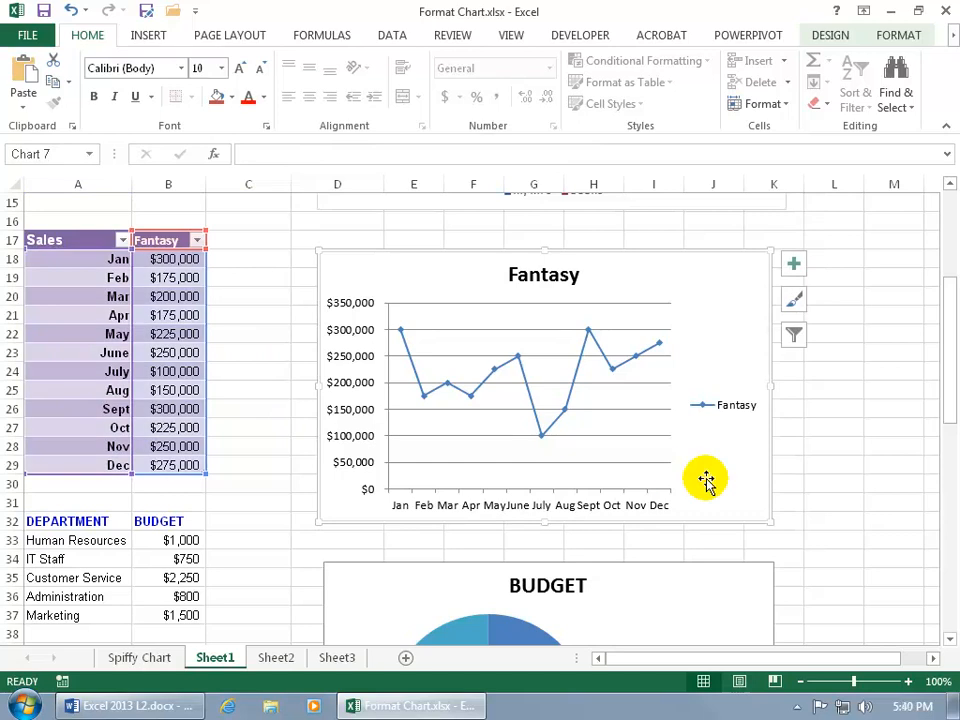
{"action": "double_click", "coordinate": [349, 412]}
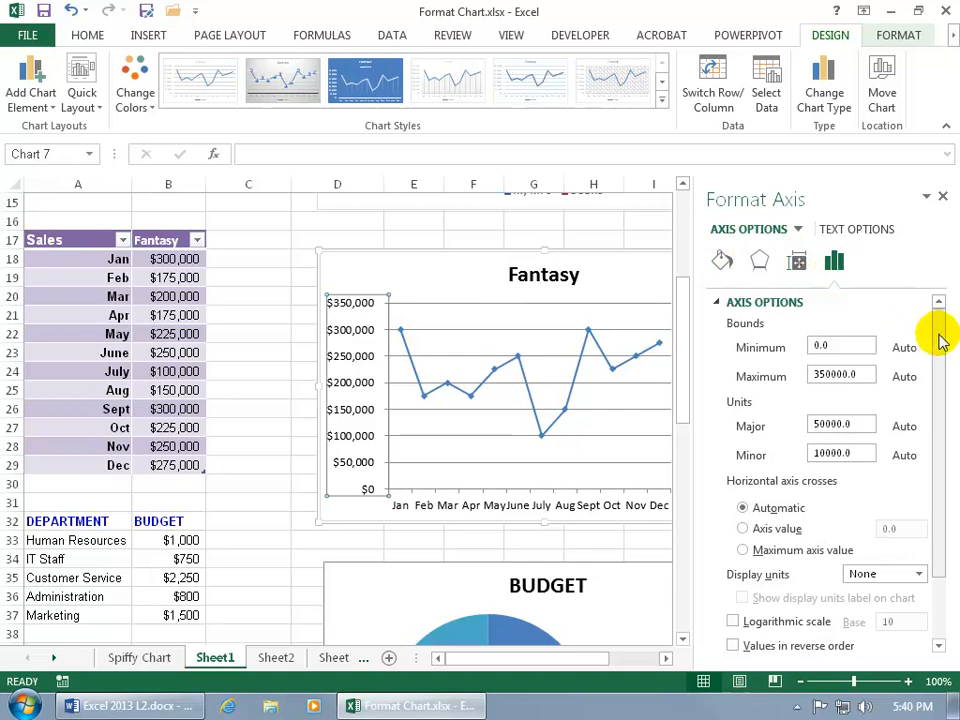
{"action": "left_click_drag", "start_coordinate": [940, 342], "coordinate": [943, 422]}
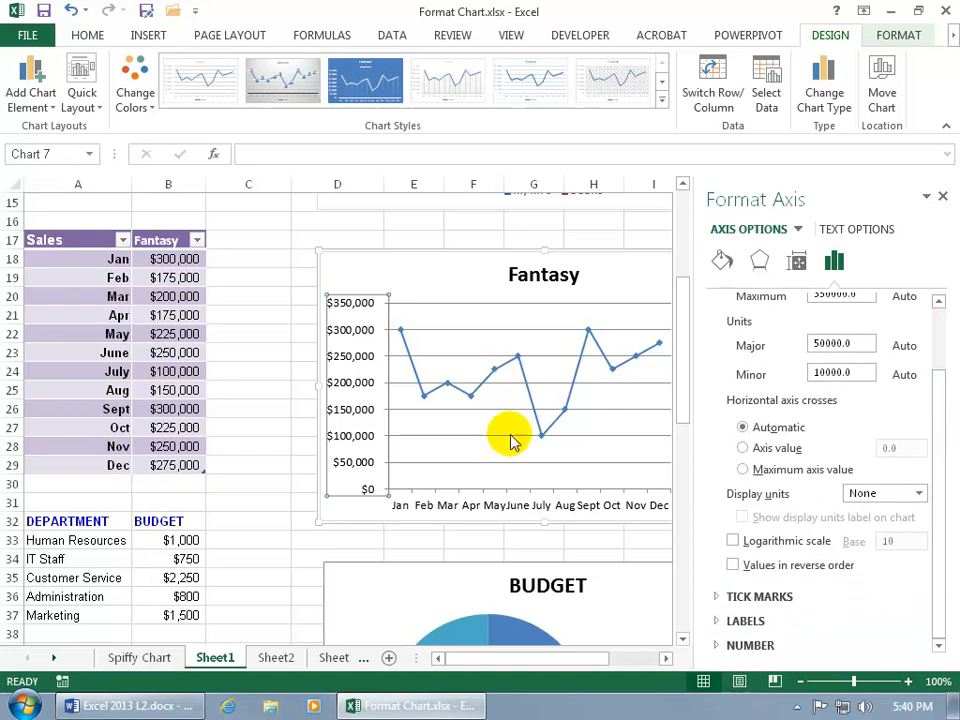
{"action": "left_click", "coordinate": [717, 644]}
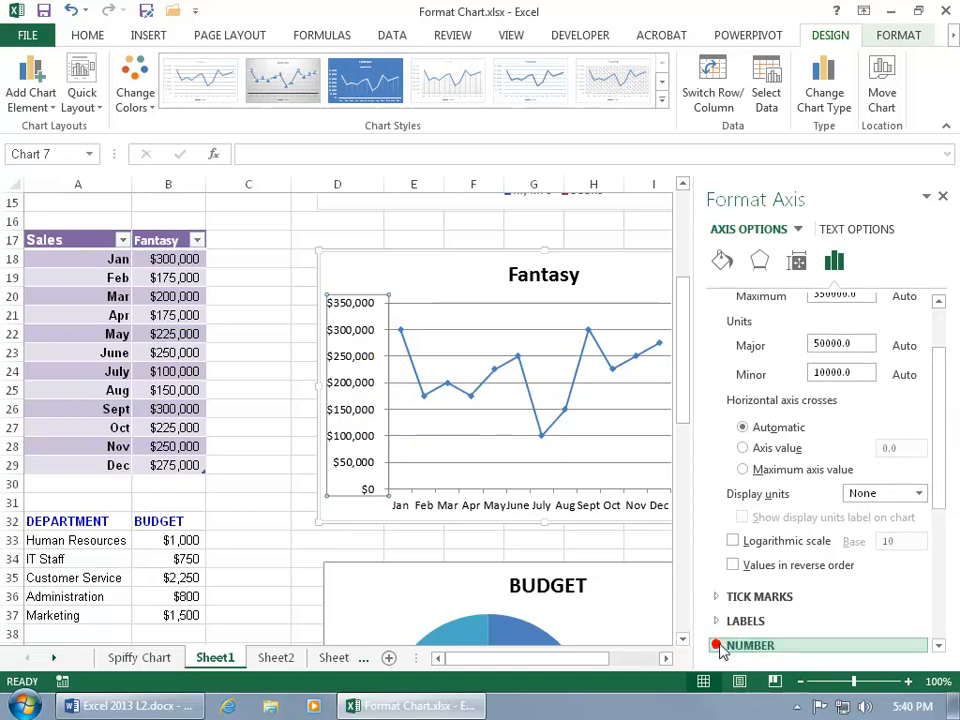
{"action": "left_click_drag", "start_coordinate": [933, 488], "coordinate": [939, 628]}
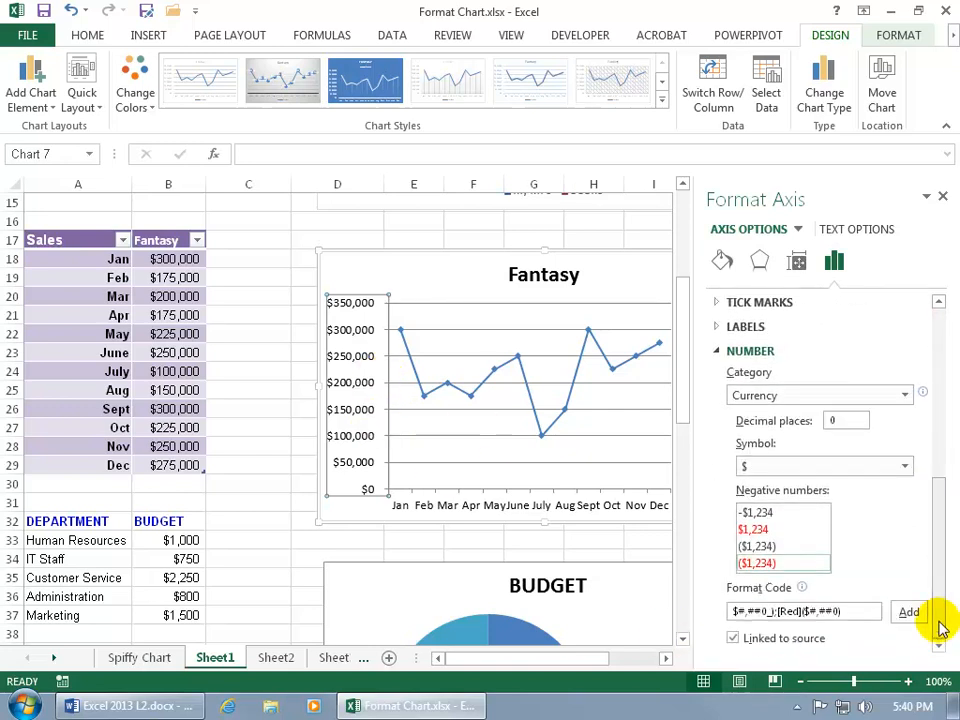
{"action": "left_click", "coordinate": [903, 396]}
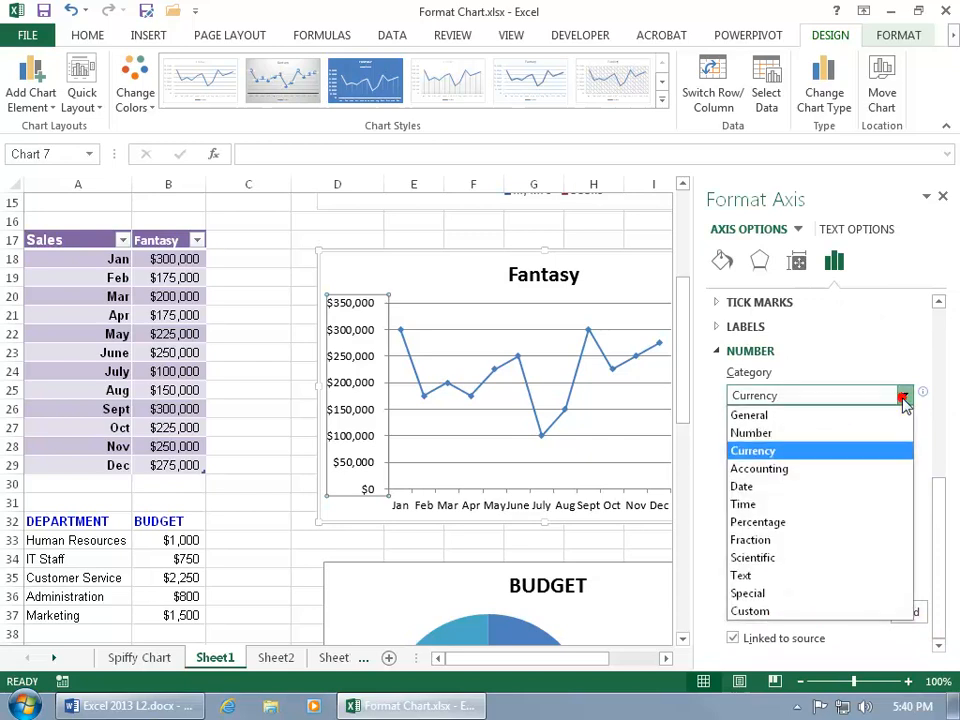
{"action": "left_click", "coordinate": [812, 609]}
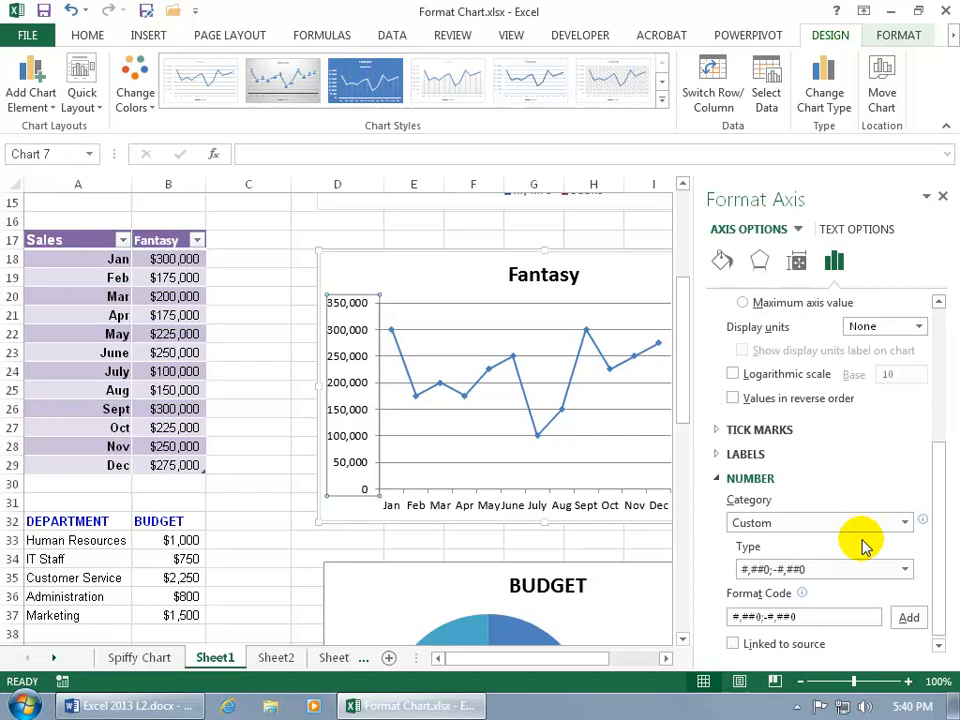
Replace the vertical axis format code with $#,##0, and add it so values display in thousands
{"action": "triple_click", "coordinate": [815, 617]}
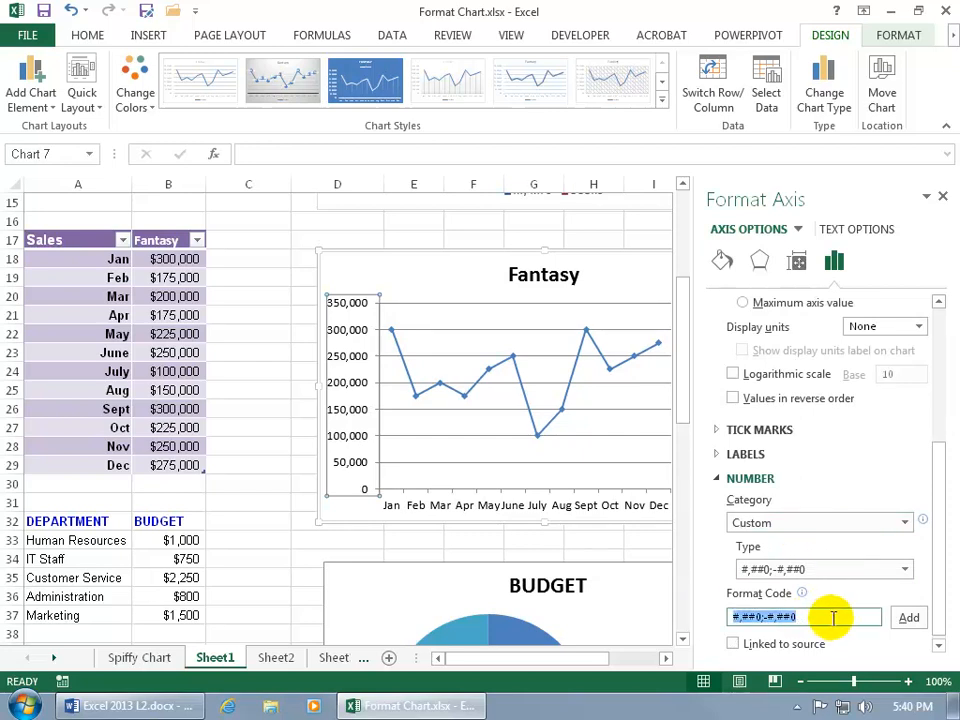
{"action": "key", "text": "BackSpace"}
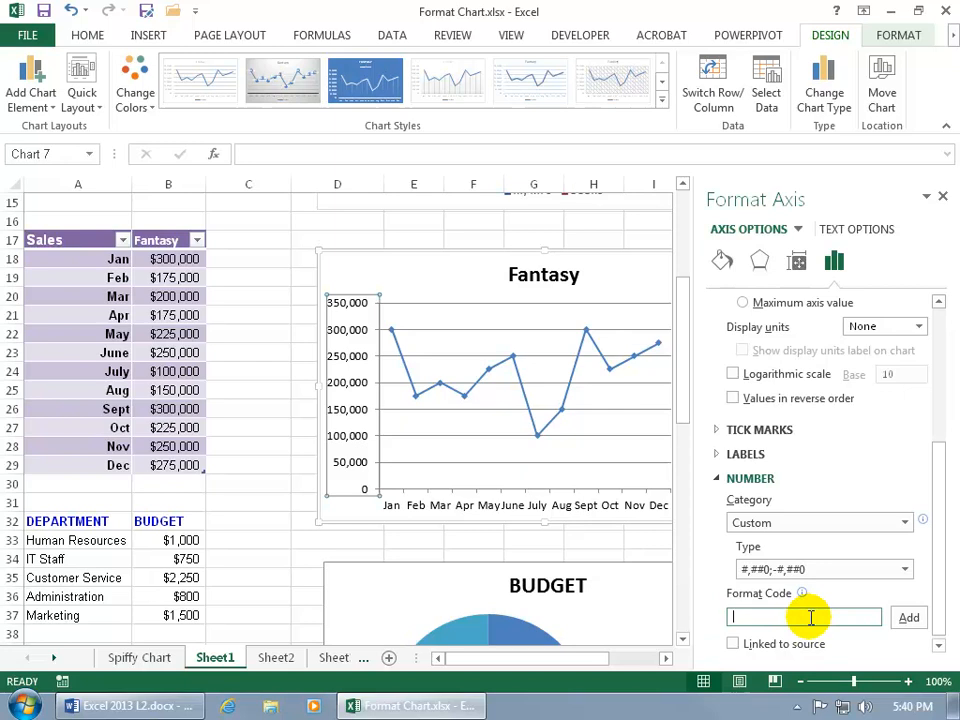
{"action": "type", "text": "$"}
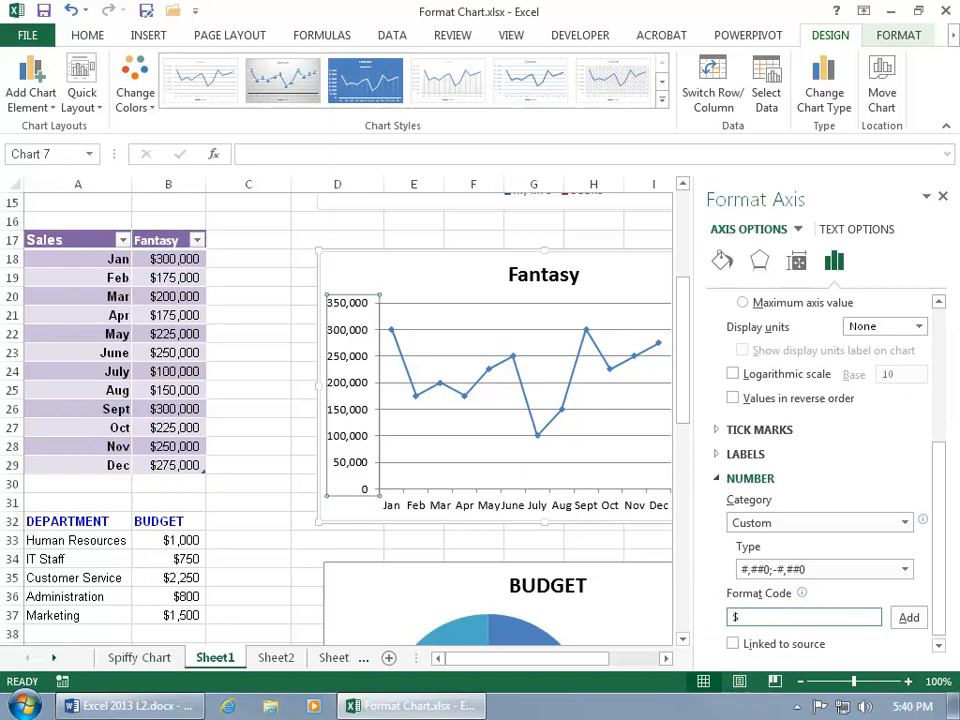
{"action": "type", "text": "#"}
{"action": "type", "text": ",##0"}
{"action": "type", "text": "."}
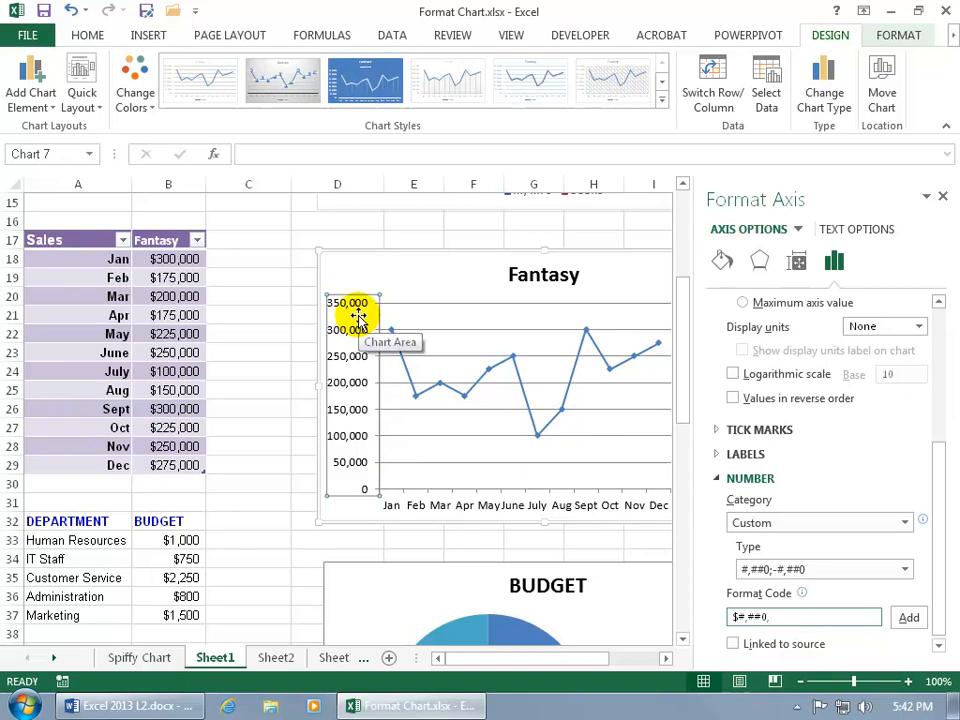
{"action": "left_click", "coordinate": [906, 618]}
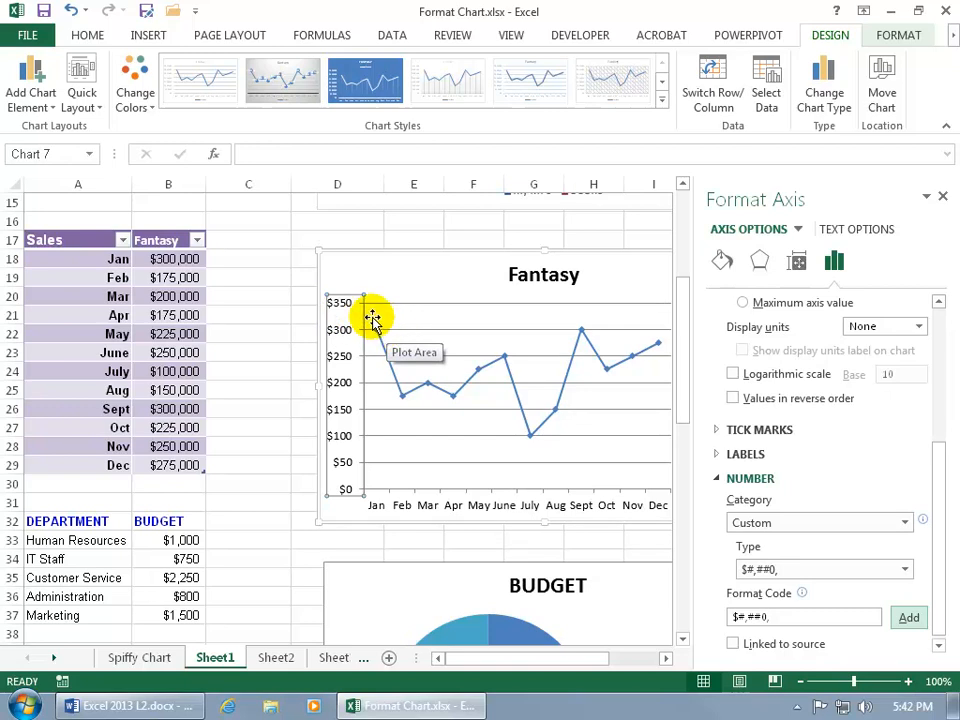
Try the format code $#,##0,, on the Fantasy chart's vertical axis and restore $#,##0, as the code
{"action": "left_click", "coordinate": [785, 616]}
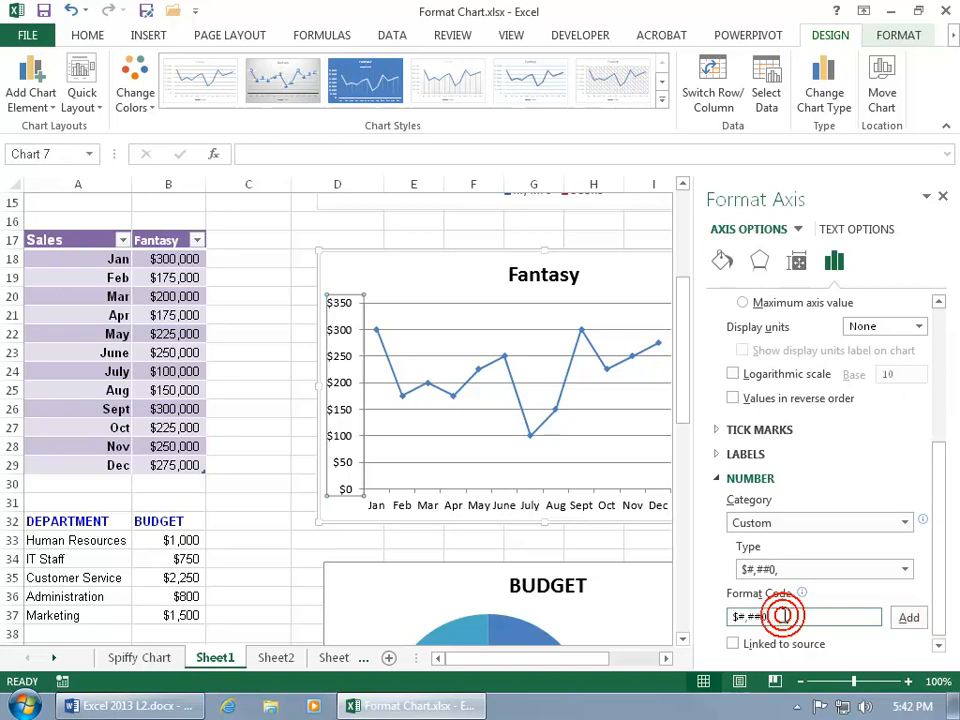
{"action": "type", "text": ","}
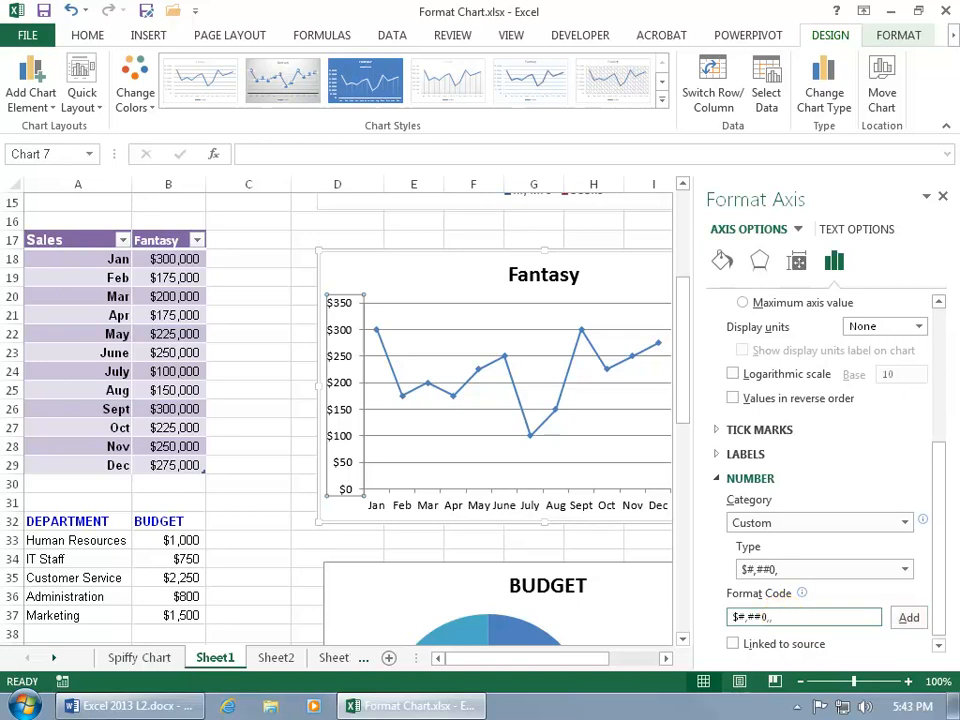
{"action": "left_click", "coordinate": [908, 617]}
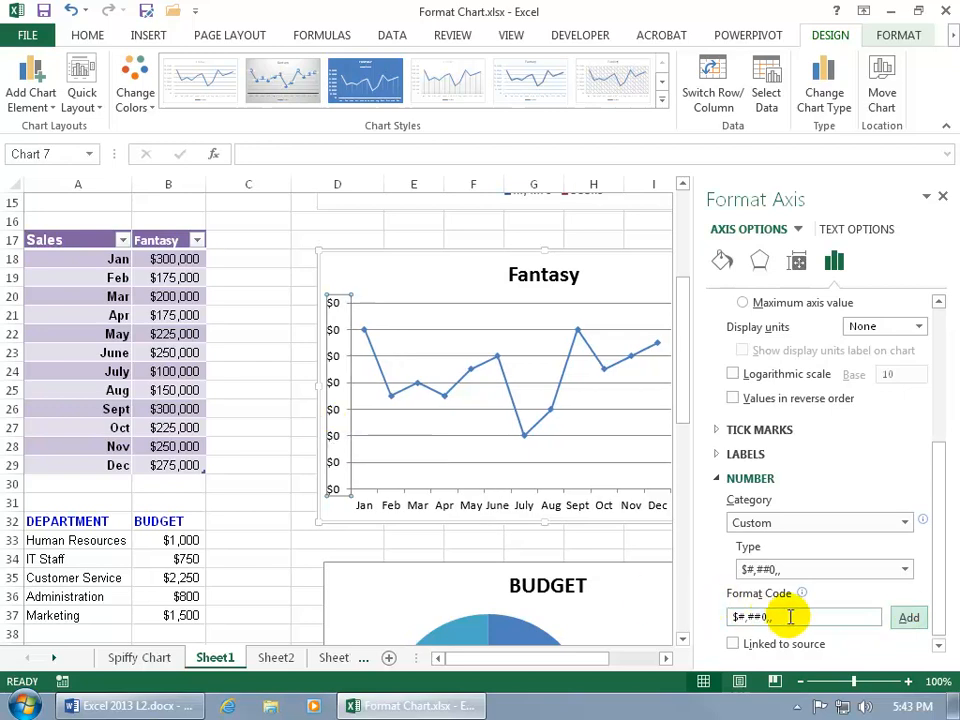
{"action": "left_click", "coordinate": [795, 616]}
{"action": "key", "text": "BackSpace"}
{"action": "left_click", "coordinate": [906, 617]}
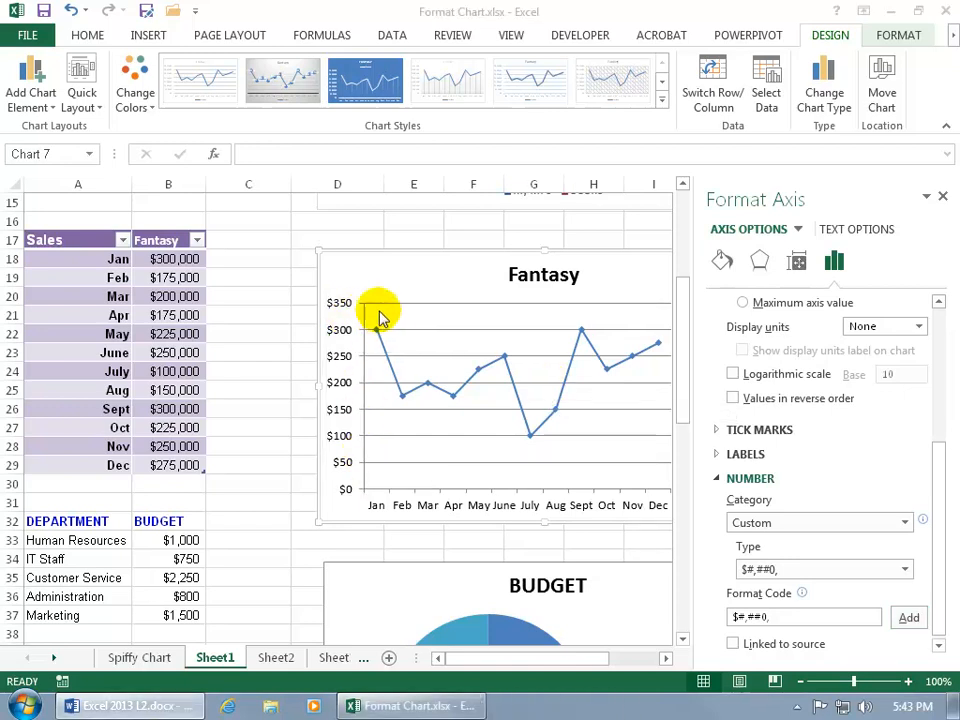
Add a primary vertical axis title reading "Thousand" to the Fantasy chart
{"action": "left_click", "coordinate": [30, 85]}
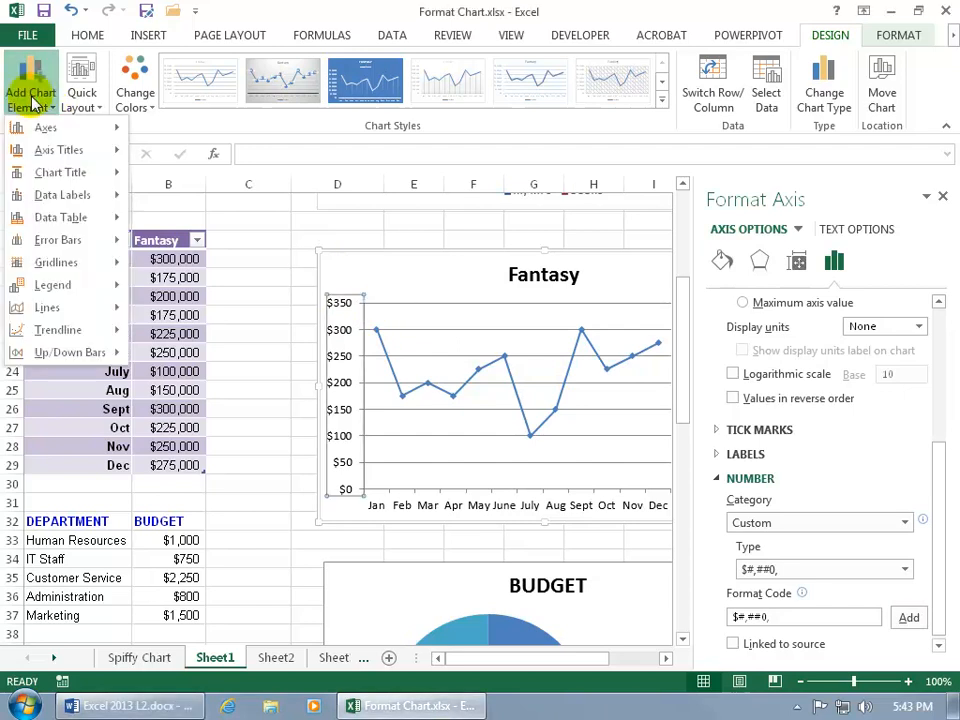
{"action": "mouse_move", "coordinate": [50, 158]}
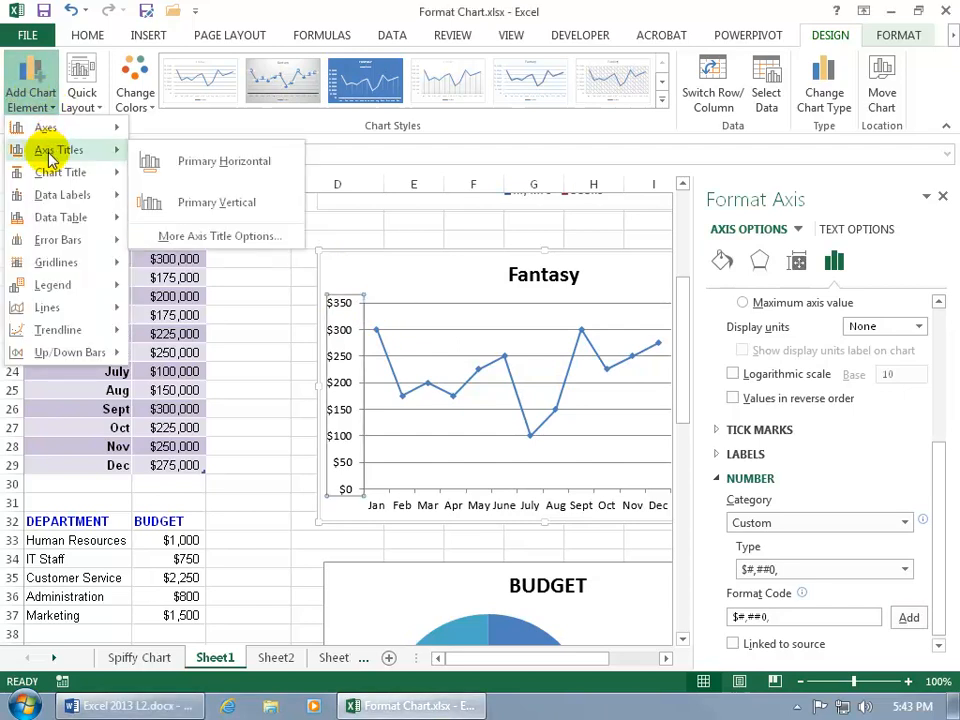
{"action": "left_click", "coordinate": [190, 202]}
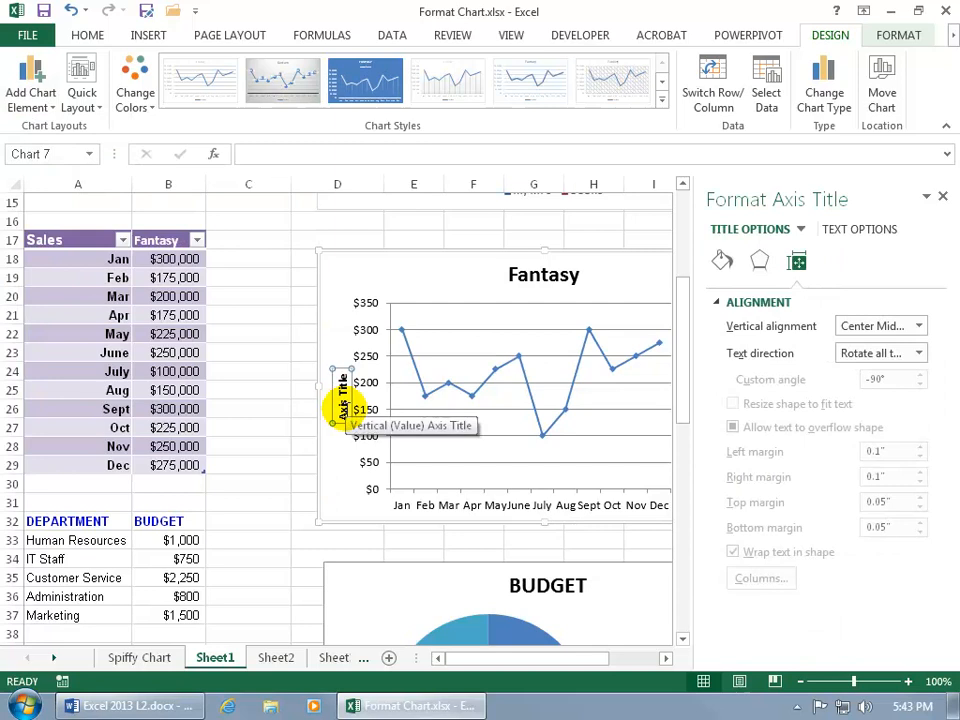
{"action": "type", "text": "Thousand"}
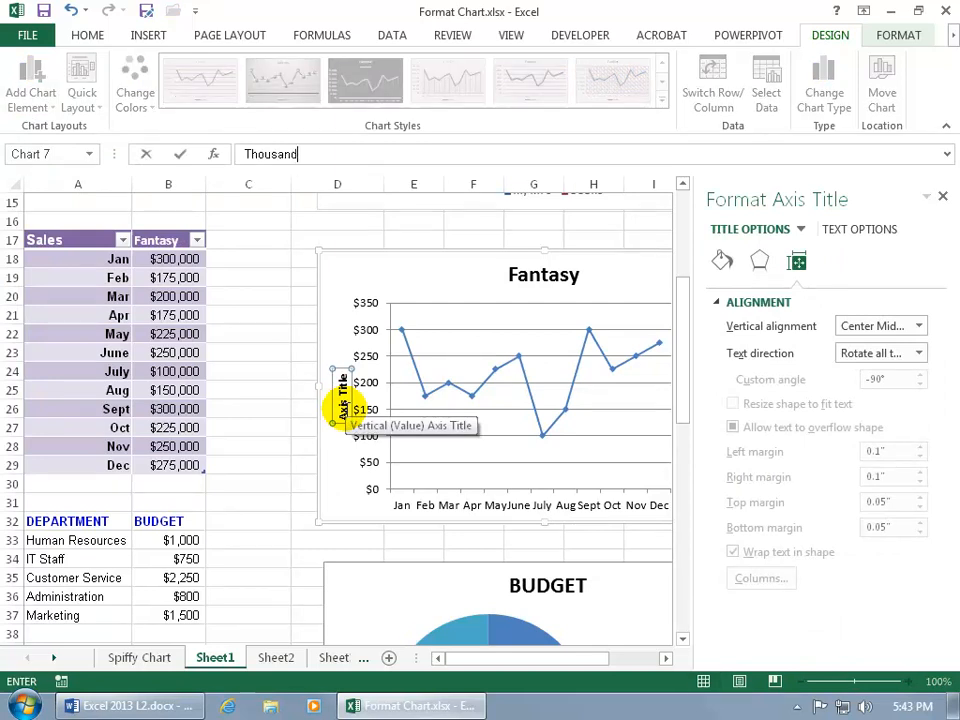
{"action": "key", "text": "Return"}
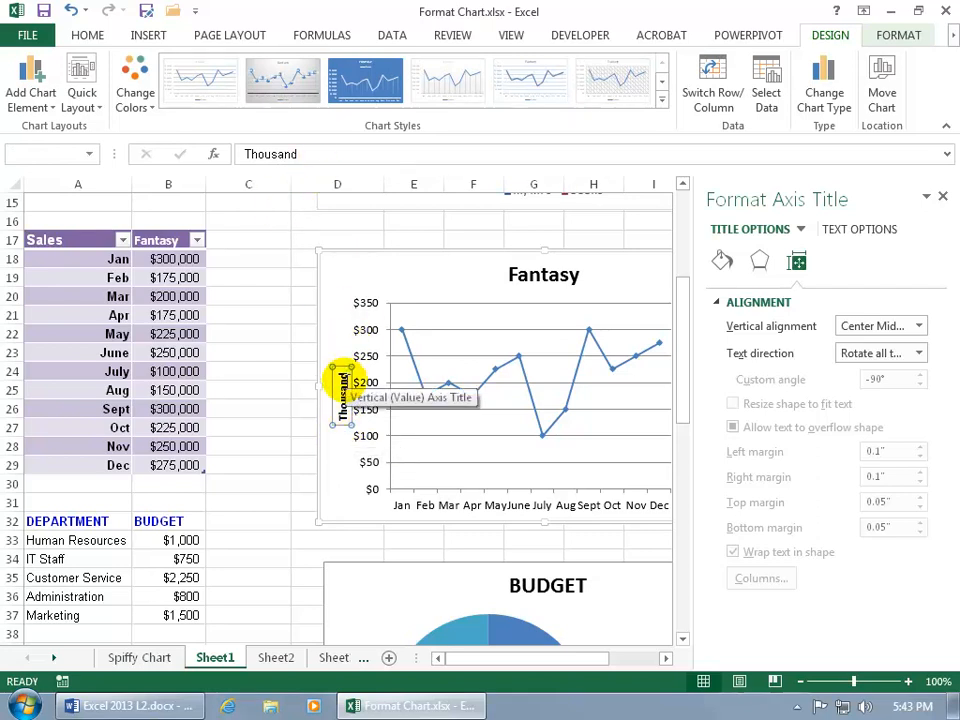
Change the Fantasy chart's vertical axis title to "Thousands" directly in the chart and deselect it
{"action": "right_click", "coordinate": [341, 378]}
{"action": "left_click", "coordinate": [339, 372]}
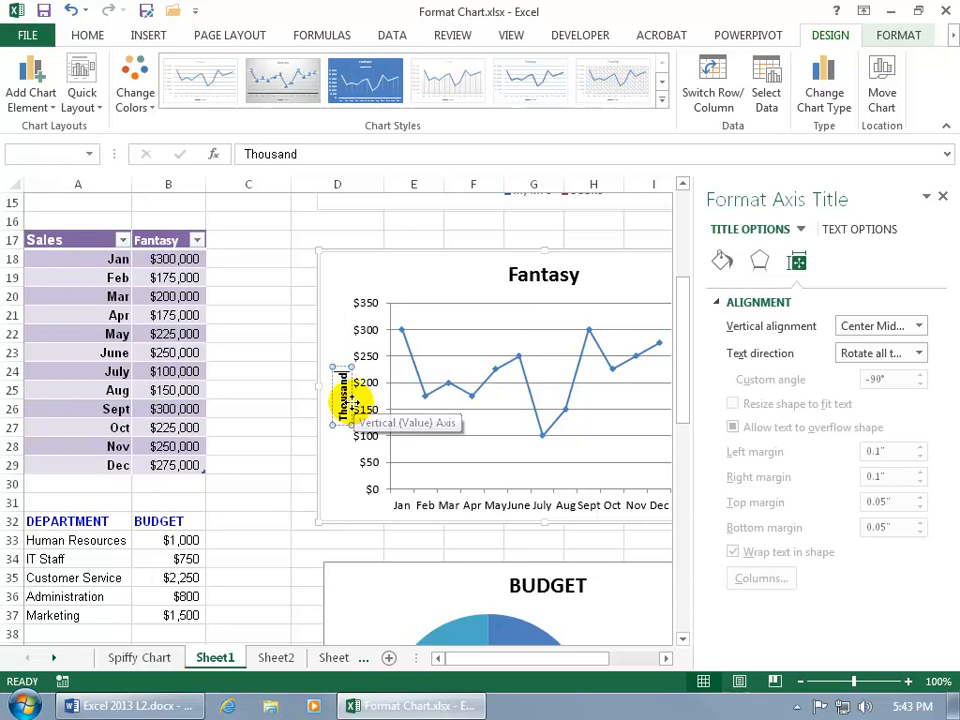
{"action": "type", "text": "s"}
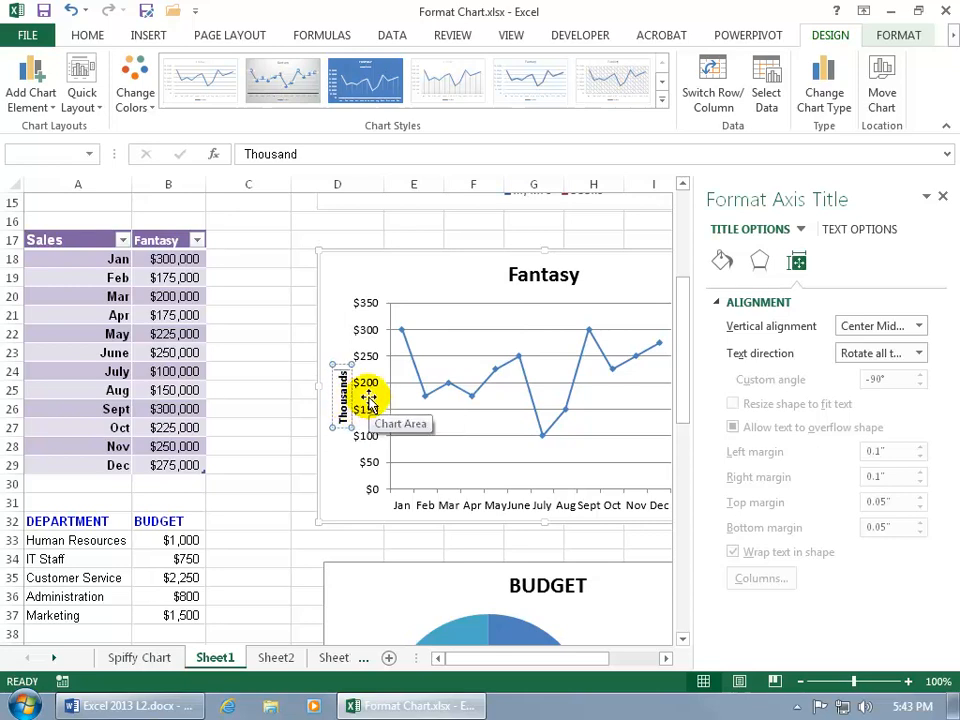
{"action": "left_click", "coordinate": [321, 423]}
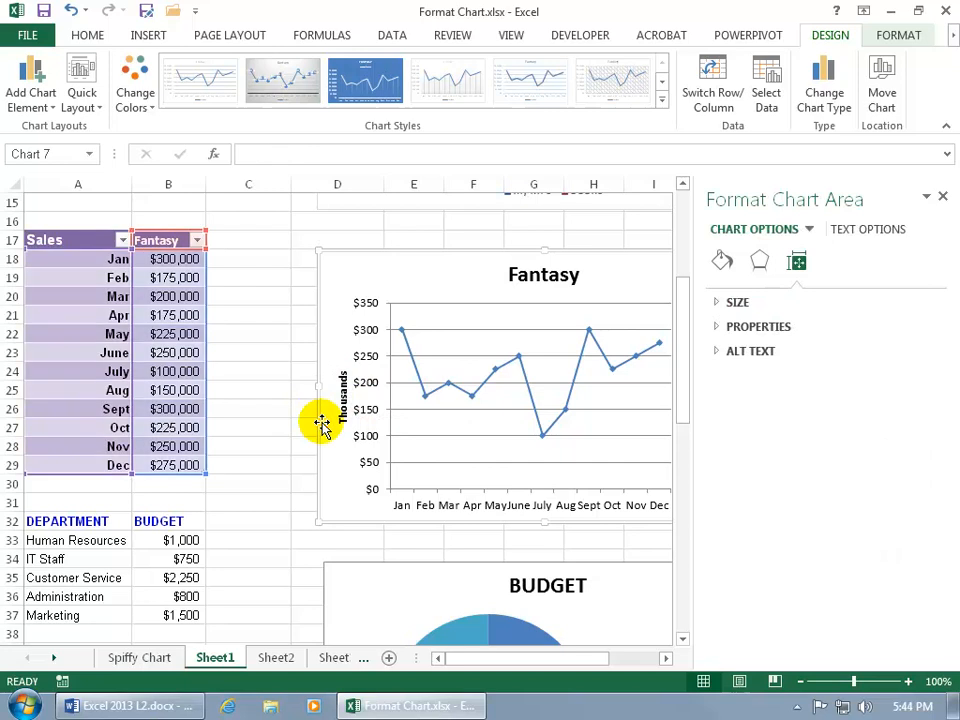
Re-enter "Thousands" as the Fantasy chart's vertical axis title
{"action": "left_click", "coordinate": [342, 402]}
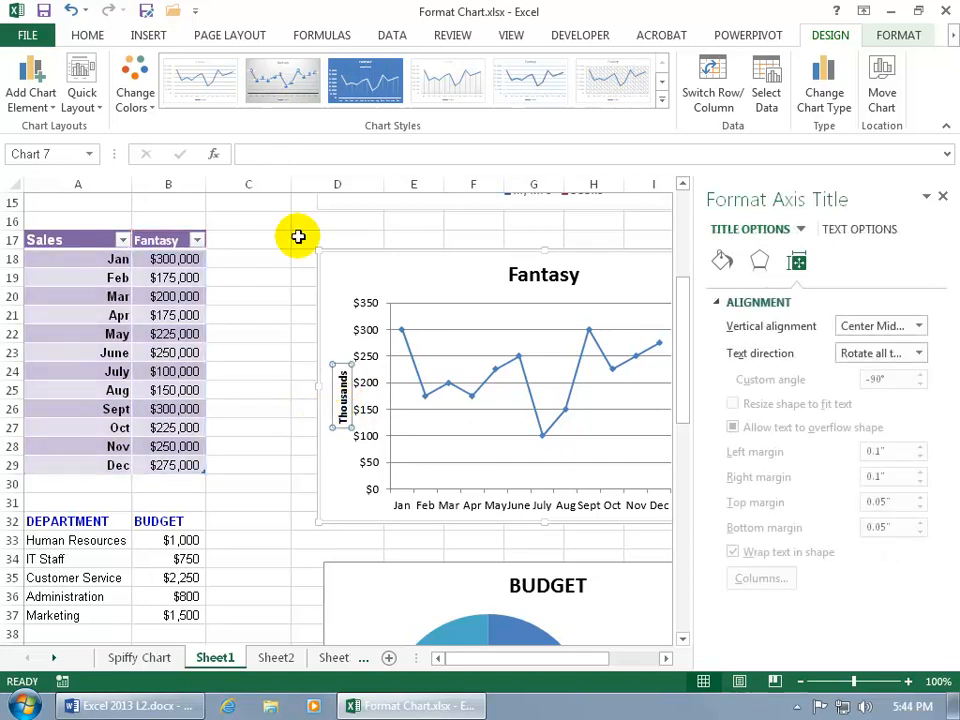
{"action": "left_click", "coordinate": [288, 152]}
{"action": "type", "text": "Thousands"}
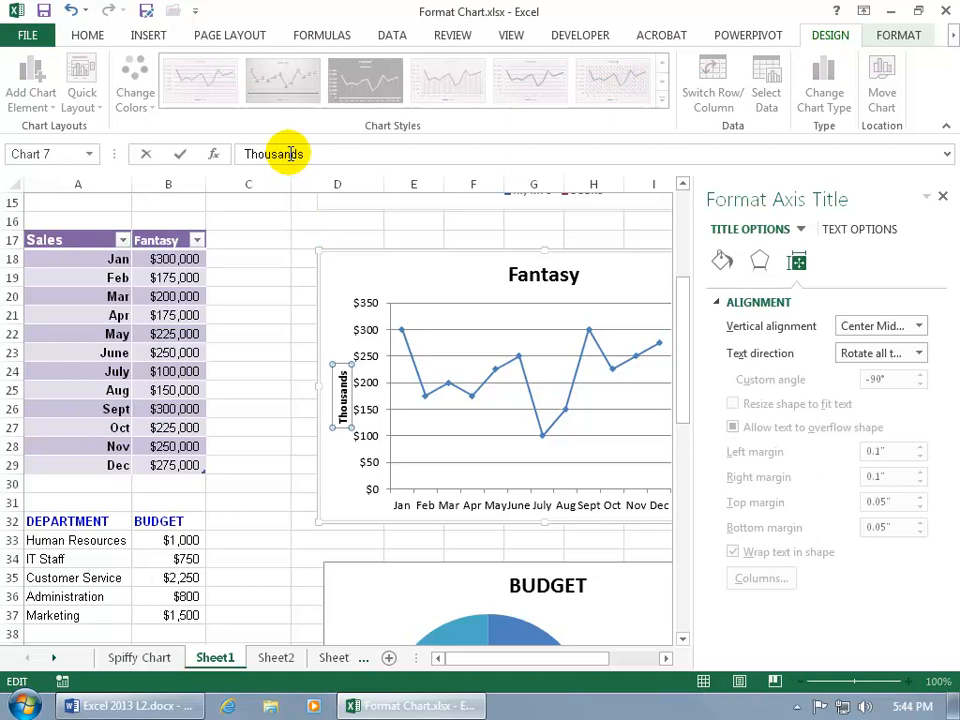
{"action": "key", "text": "Return"}
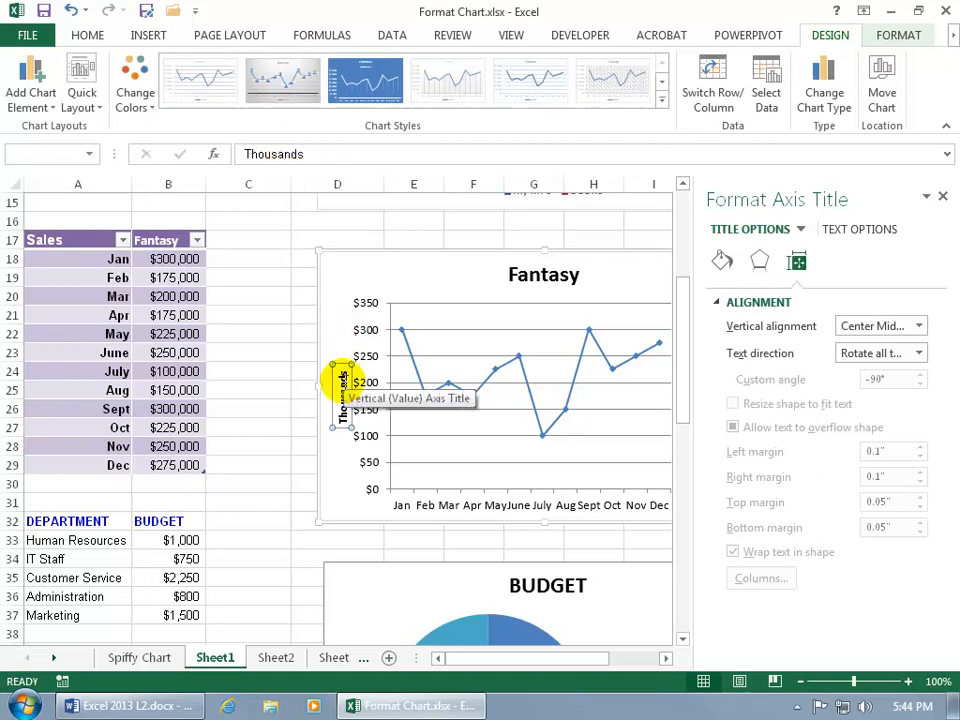
Open the Fantasy chart's vertical axis title text for editing
{"action": "left_click", "coordinate": [342, 390]}
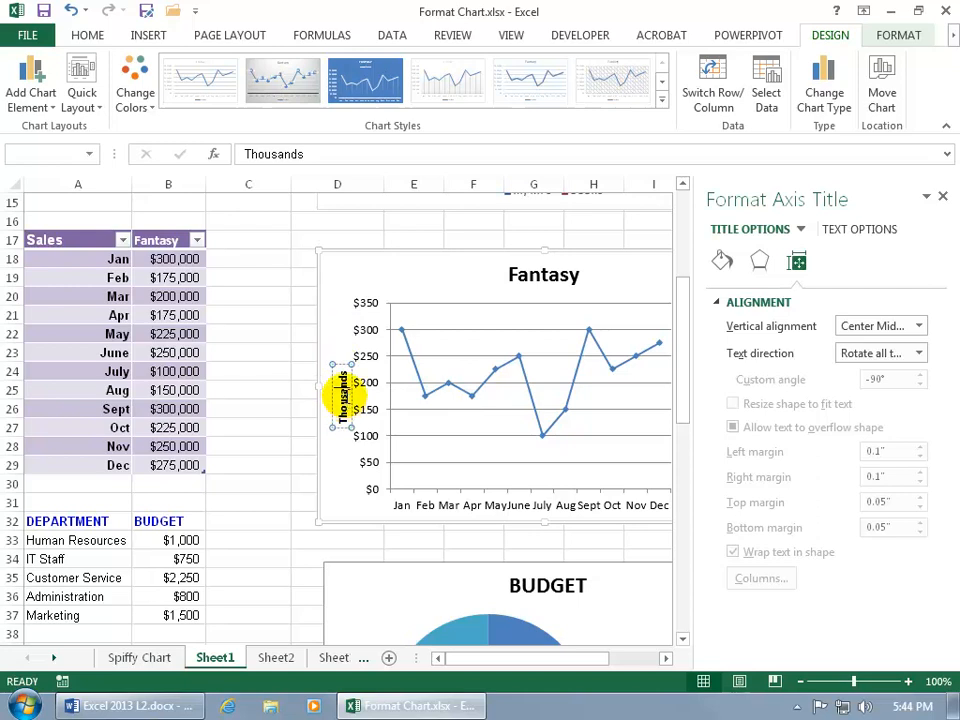
{"action": "left_click", "coordinate": [338, 394]}
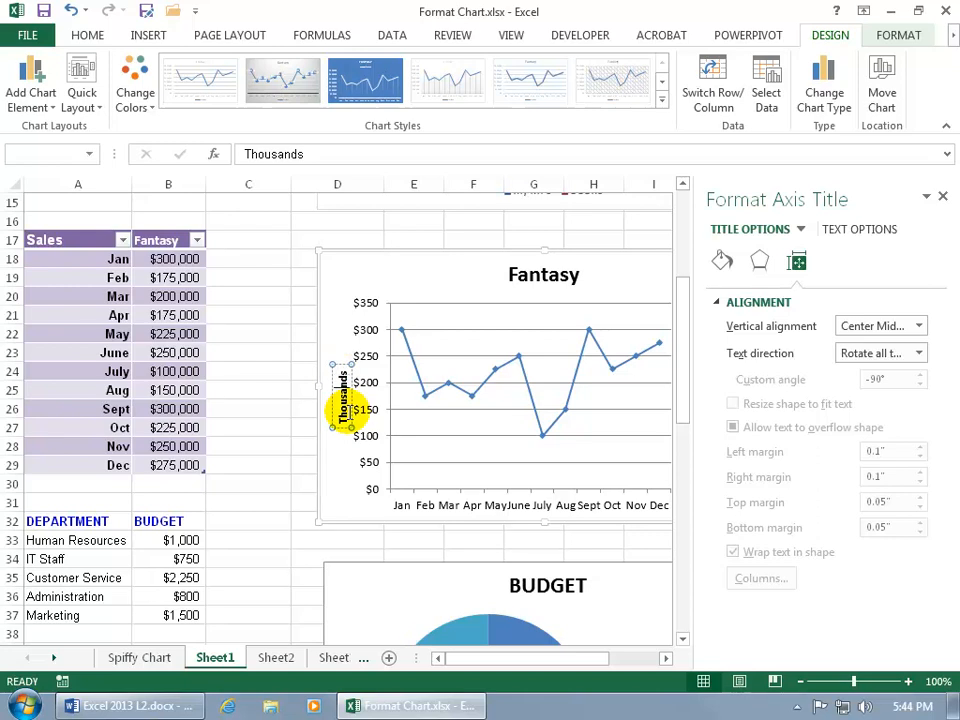
{"action": "left_click", "coordinate": [331, 337]}
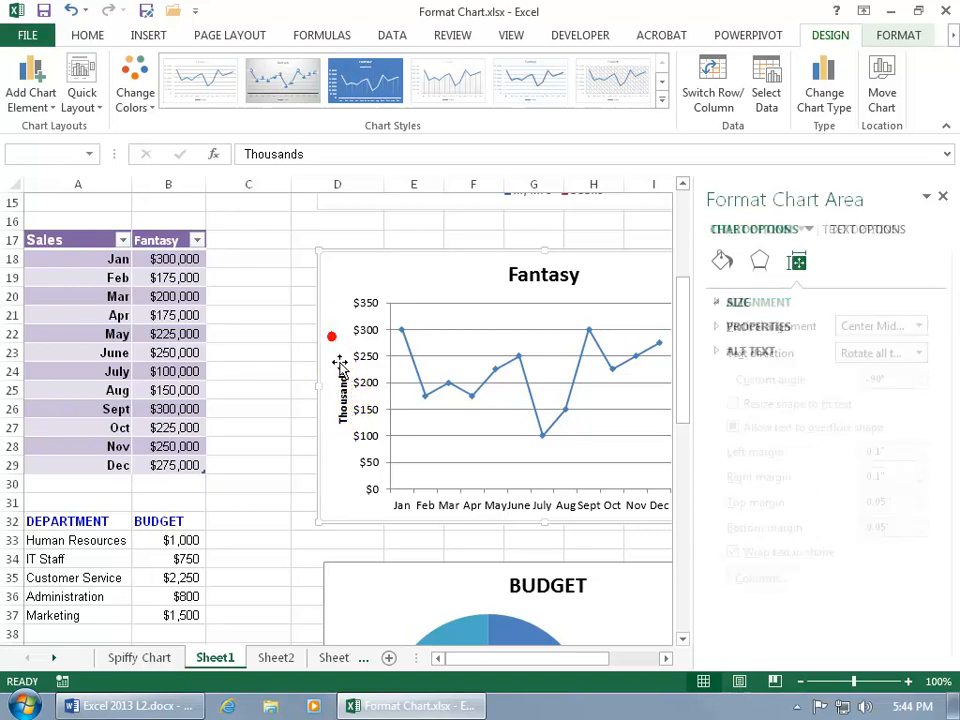
{"action": "left_click", "coordinate": [285, 156]}
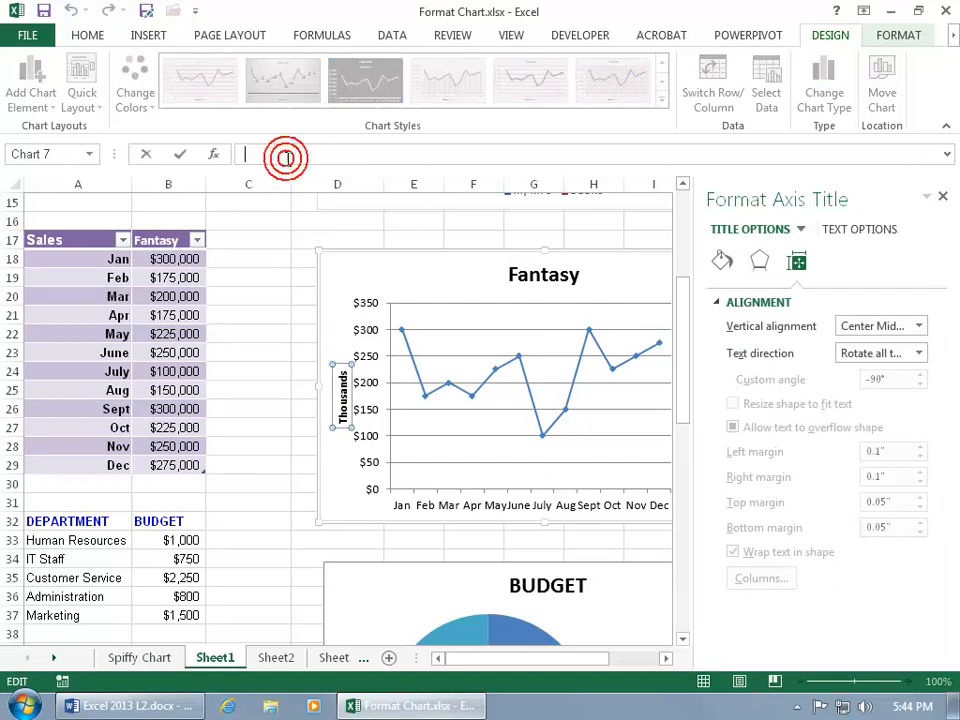